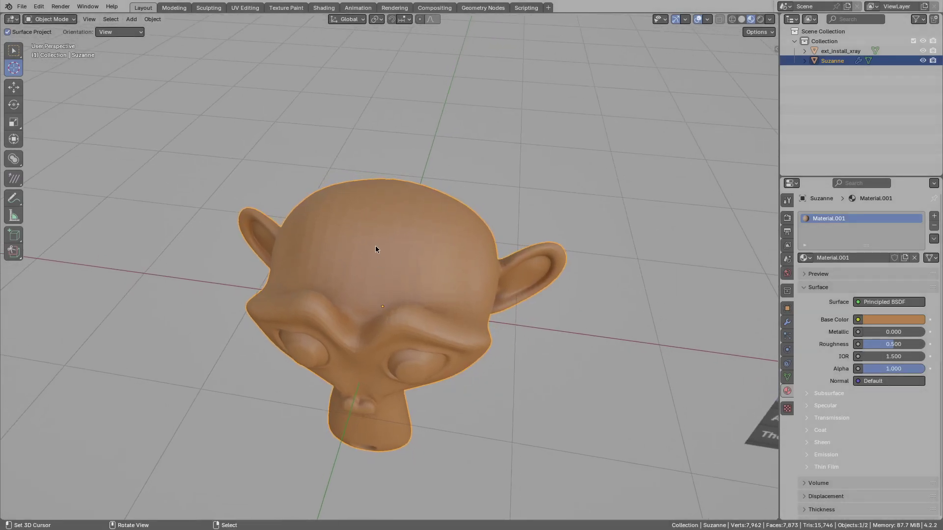
# - Add a plane mesh and delete its geometry in Edit Mode, leaving an empty object for retopology
pyautogui.hotkey('shift', 'a')
pyautogui.moveTo(382, 255)
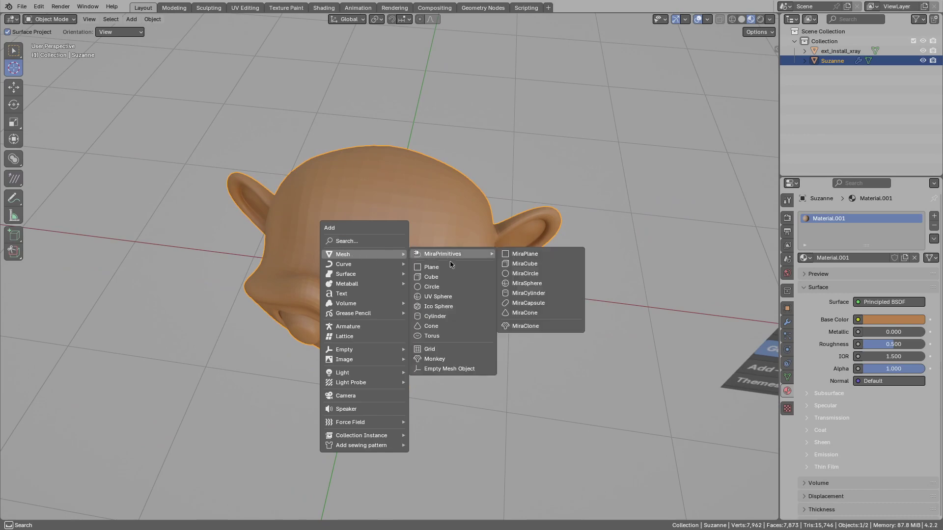
pyautogui.click(439, 268)
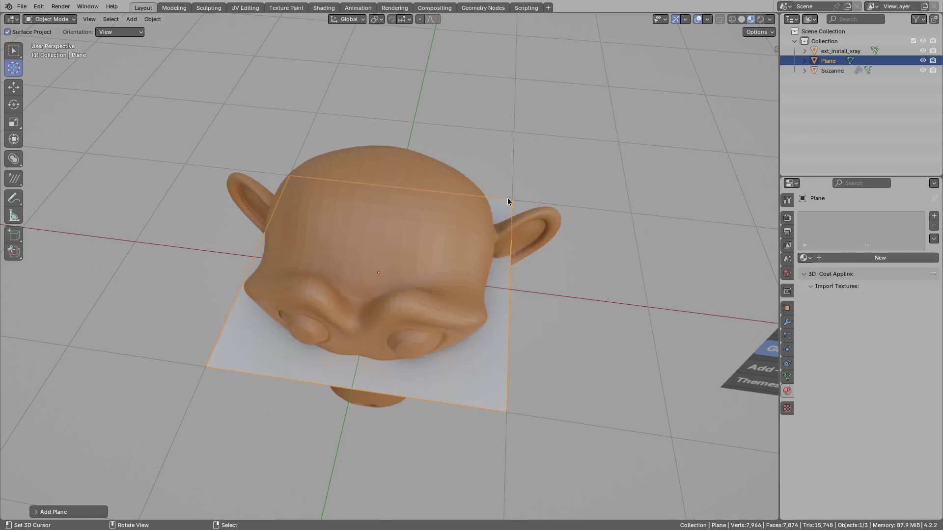
pyautogui.press('Tab')
pyautogui.press('x')
pyautogui.click(425, 201)
pyautogui.keyDown('shift'); pyautogui.moveTo(427, 205); pyautogui.dragTo(426, 233, button='middle'); pyautogui.keyUp('shift')
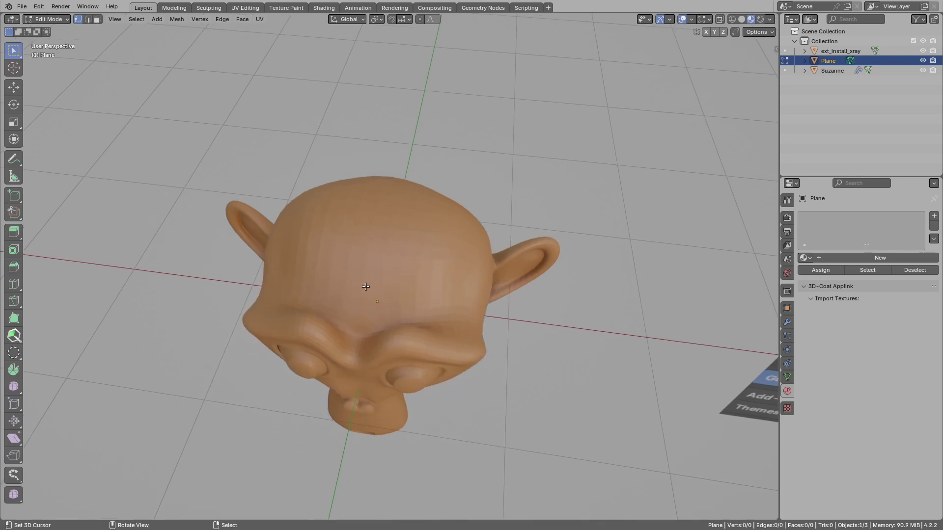
# - Draw two rows of four quads across Suzanne's forehead with the Draw Quads brush at a reduced brush radius
pyautogui.click(11, 475)
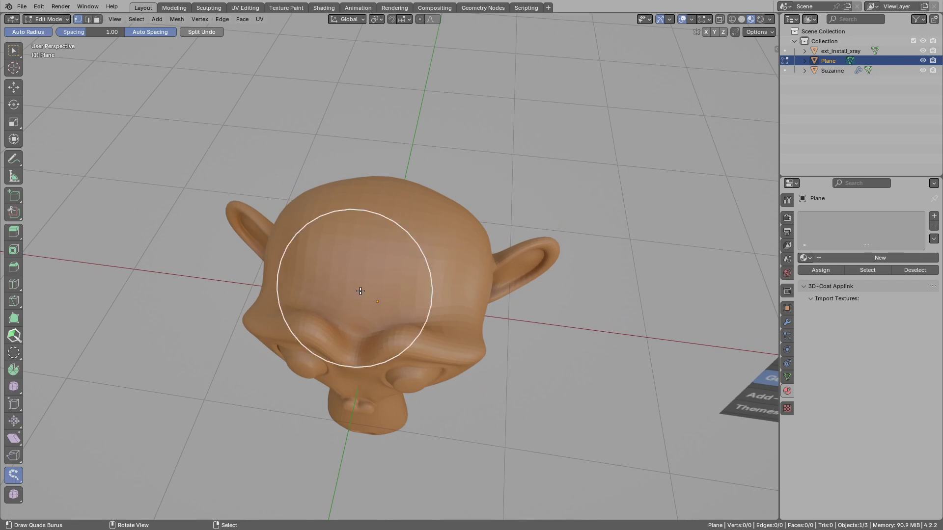
pyautogui.press('f')
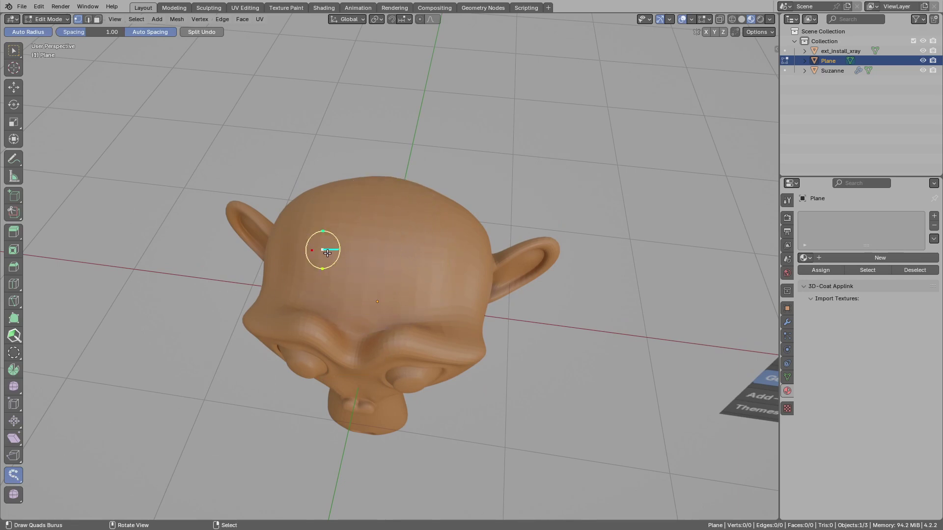
pyautogui.moveTo(327, 253); pyautogui.dragTo(465, 278)
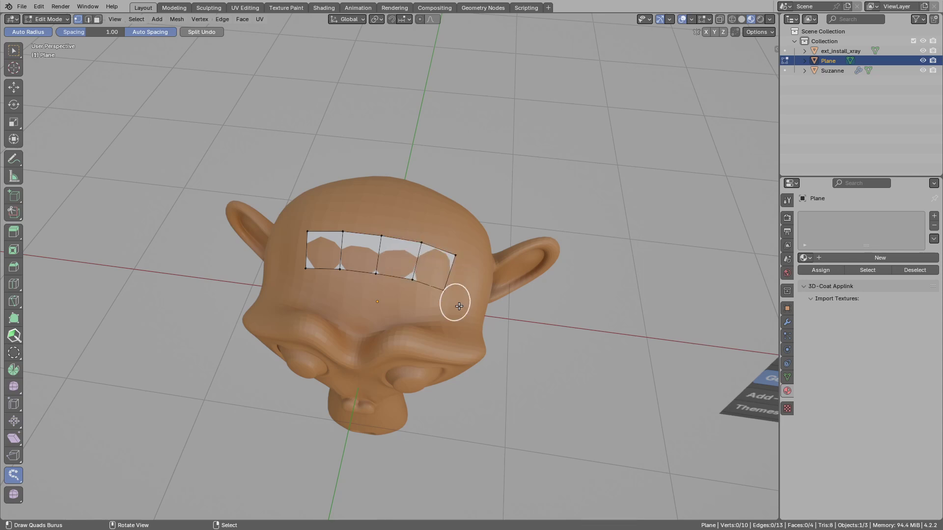
pyautogui.moveTo(452, 311)
pyautogui.mouseDown()
pyautogui.moveTo(390, 291)
pyautogui.moveTo(295, 290)
pyautogui.mouseUp()
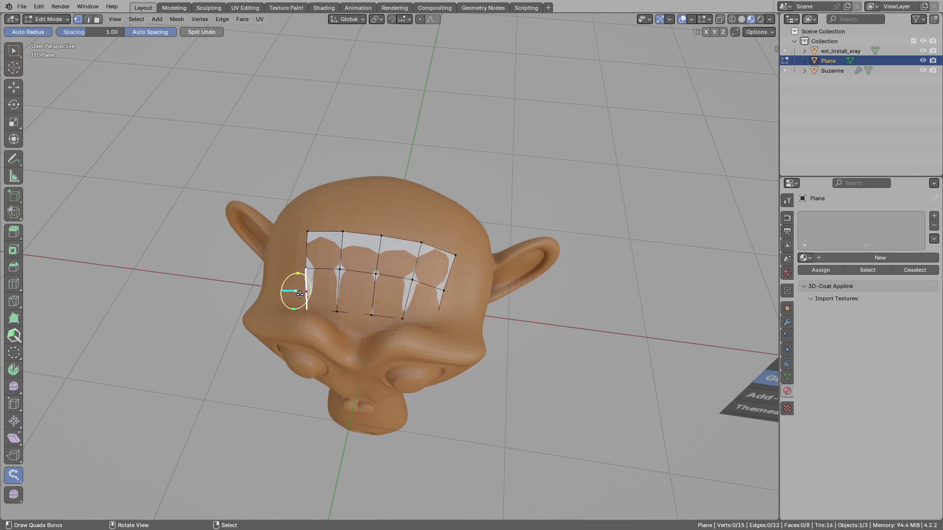
pyautogui.moveTo(401, 275); pyautogui.dragTo(384, 277, button='middle')
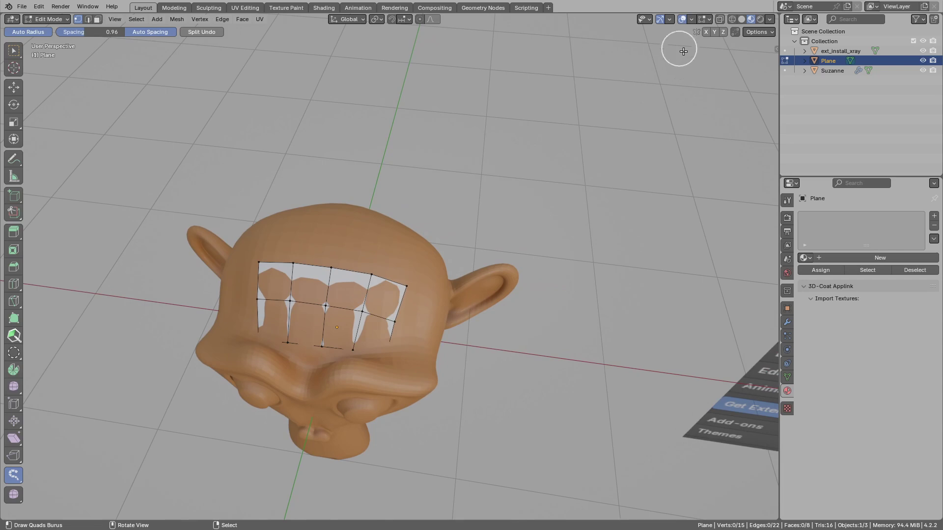
# - Enable the Xray overlay for the quad mesh and choose All Objects as its snapping target
pyautogui.click(691, 19)
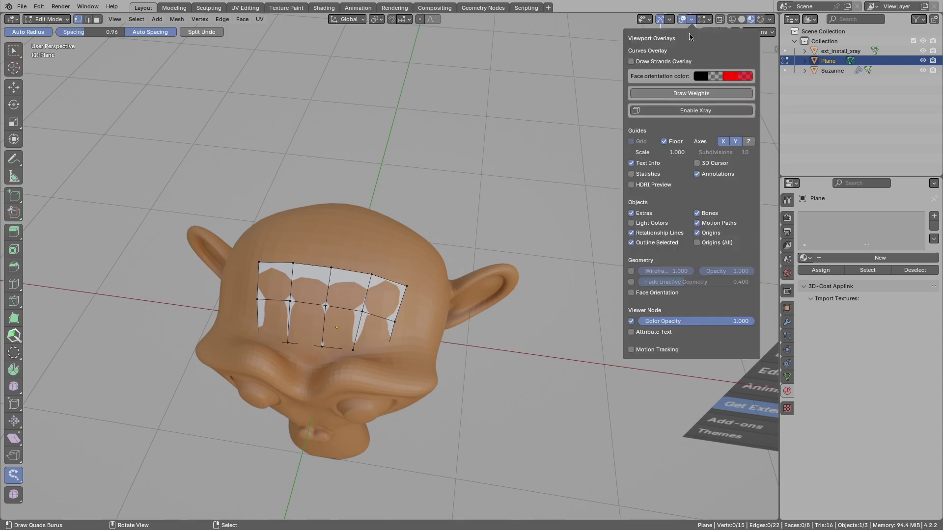
pyautogui.click(701, 111)
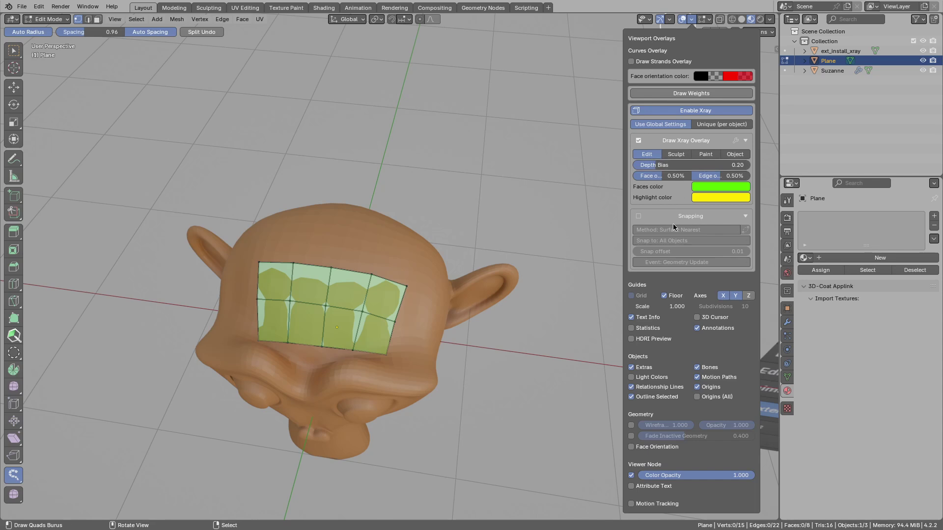
pyautogui.click(668, 241)
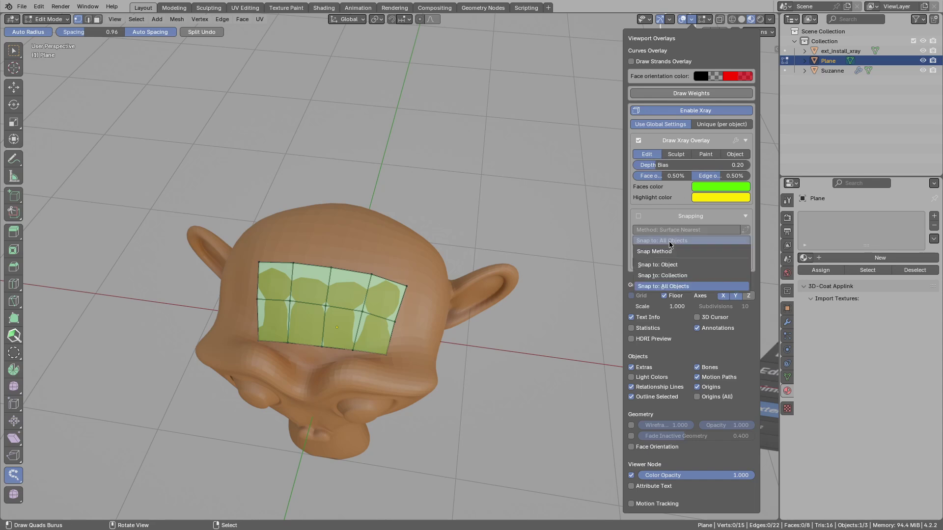
pyautogui.click(669, 287)
# - Add a cube in Object Mode, apply subdivision level 4, and move it along X beside Suzanne's head
pyautogui.press('Tab')
pyautogui.hotkey('shift', 'a')
pyautogui.moveTo(408, 295)
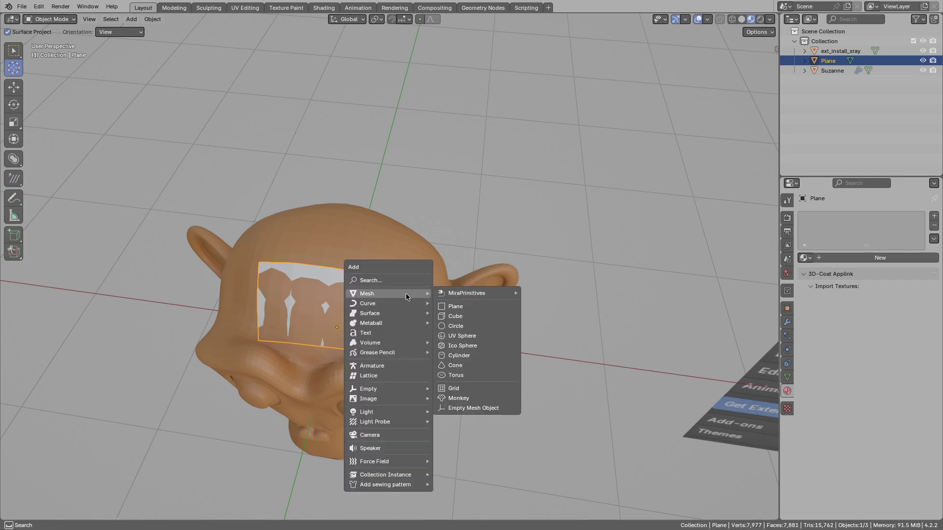
pyautogui.click(456, 317)
pyautogui.hotkey('ctrl', '4')
pyautogui.press('g')
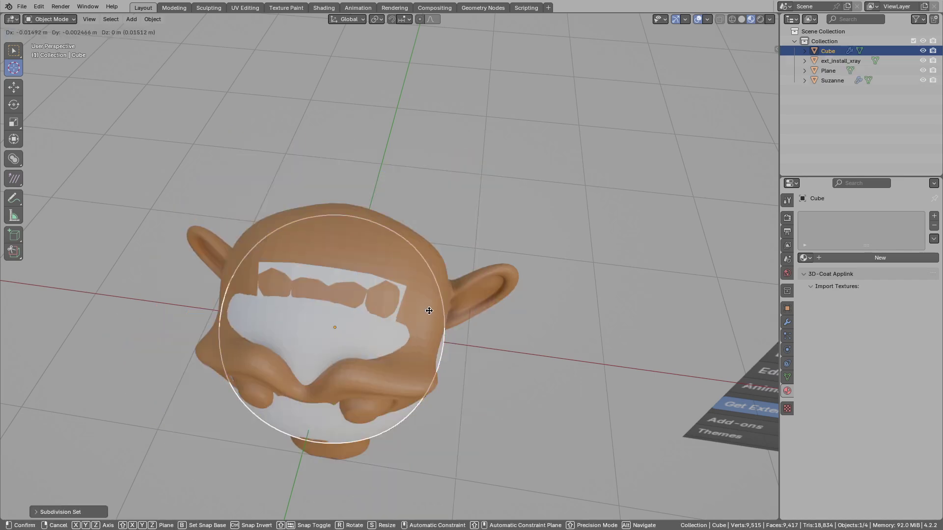
pyautogui.press('x')
pyautogui.click(555, 324)
# - Extend the forehead mesh with two rows of three quads reaching from Suzanne's head onto the white sphere
pyautogui.rightClick(370, 291)
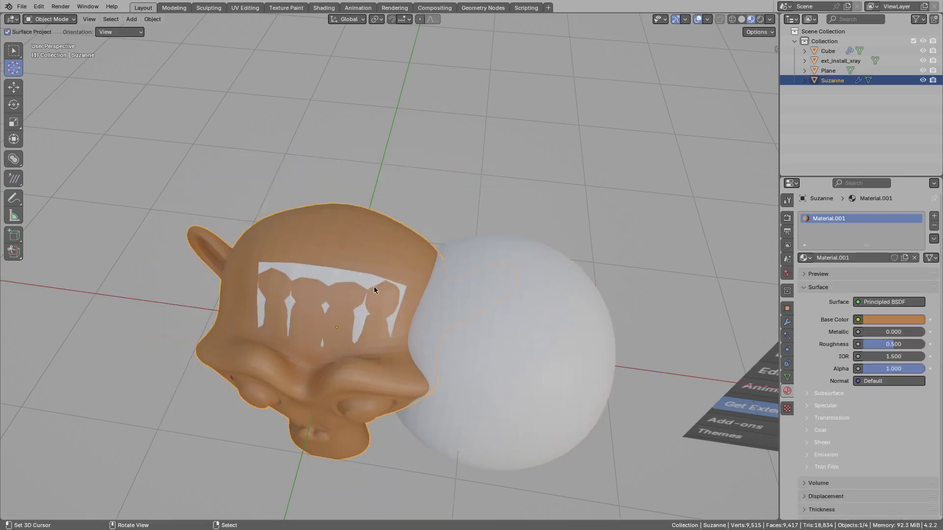
pyautogui.rightClick(374, 287)
pyautogui.press('Tab')
pyautogui.moveTo(400, 303); pyautogui.dragTo(515, 315)
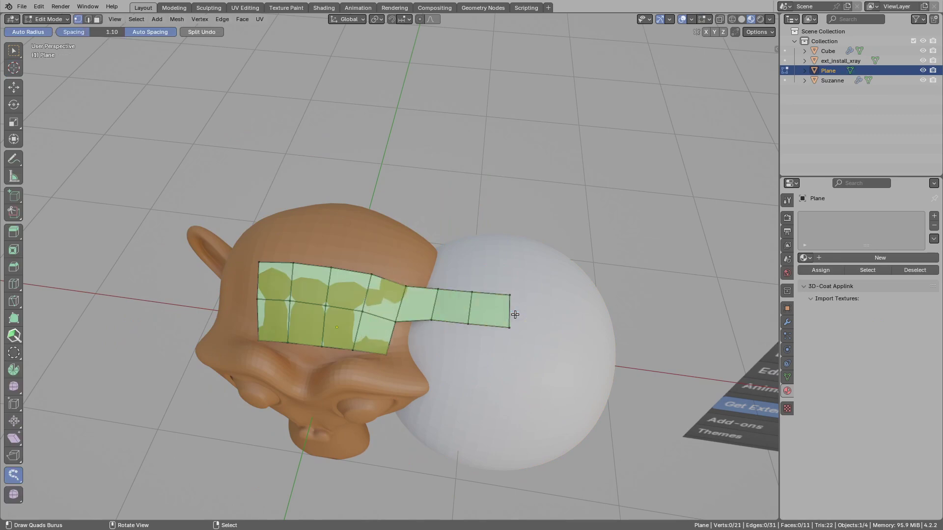
pyautogui.moveTo(393, 338)
pyautogui.mouseDown()
pyautogui.moveTo(505, 343)
pyautogui.moveTo(518, 332)
pyautogui.mouseUp()
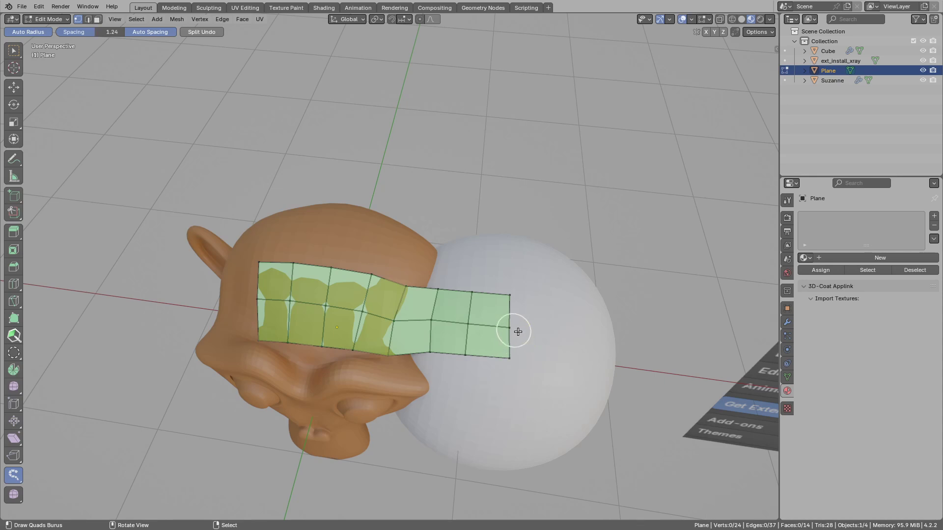
pyautogui.moveTo(471, 304); pyautogui.dragTo(619, 150, button='middle')
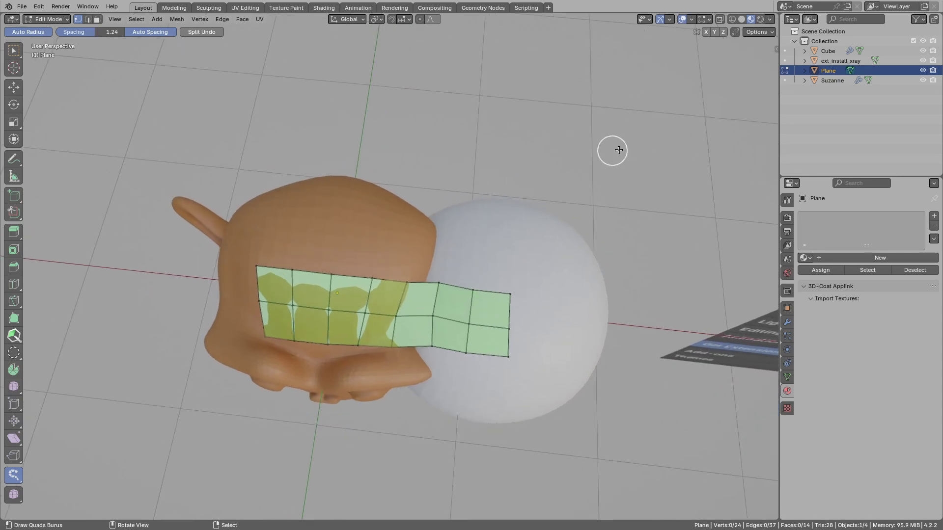
# - Change the Xray snapping target to Object and pick Suzanne as the target object
pyautogui.click(692, 20)
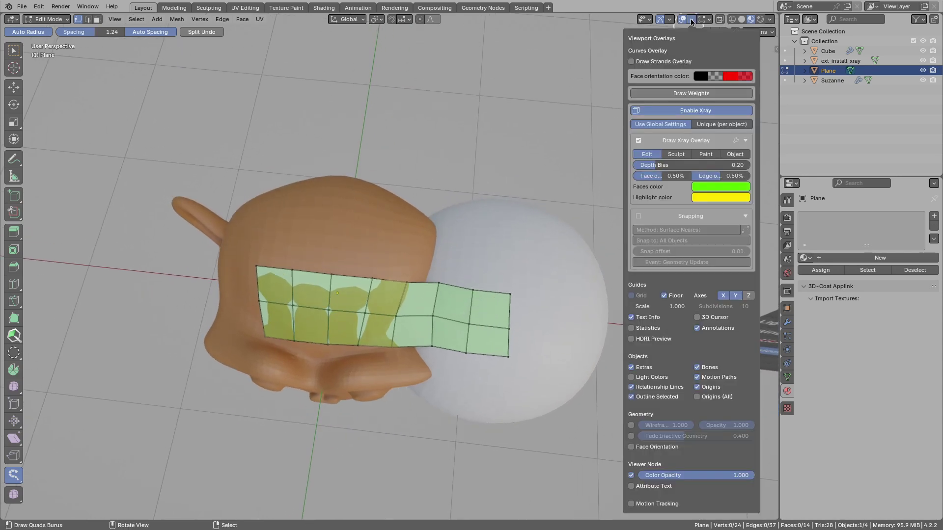
pyautogui.click(677, 243)
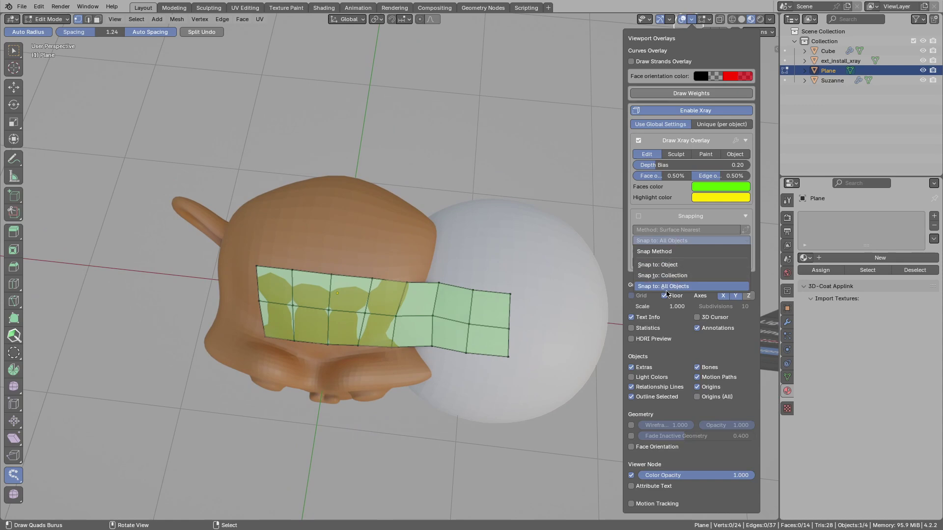
pyautogui.click(661, 266)
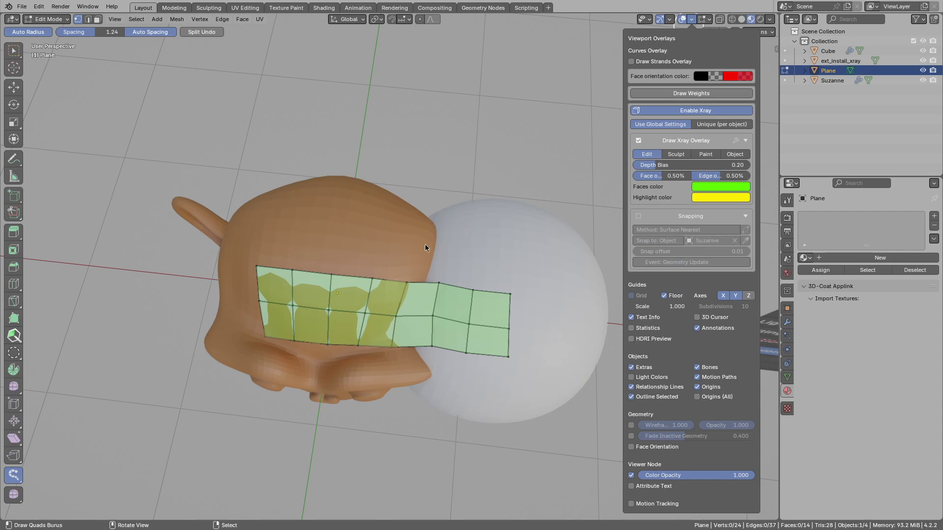
# - Try drawing another quad strip from the mesh edge over Suzanne's side and across the sphere area
pyautogui.moveTo(362, 261); pyautogui.dragTo(397, 337, button='middle')
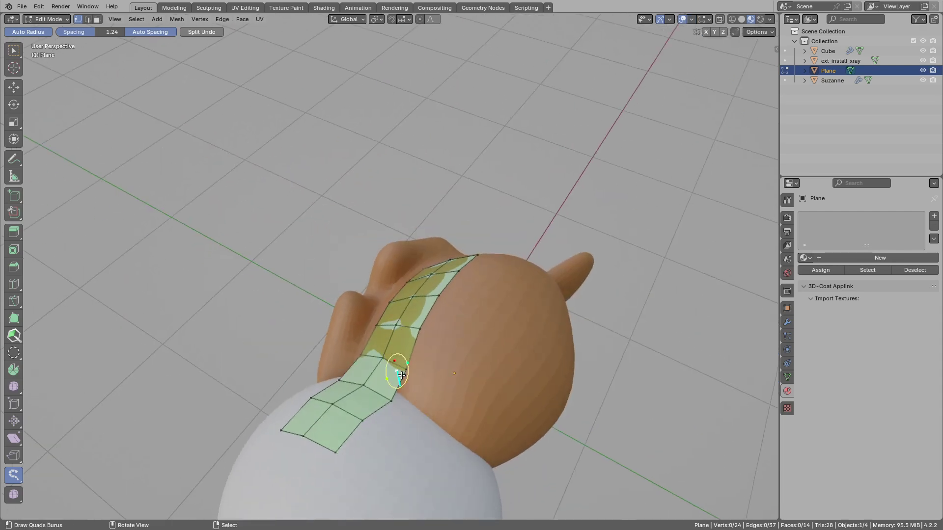
pyautogui.moveTo(402, 376)
pyautogui.mouseDown()
pyautogui.moveTo(459, 413)
pyautogui.moveTo(496, 386)
pyautogui.moveTo(442, 437)
pyautogui.moveTo(446, 482)
pyautogui.mouseUp()
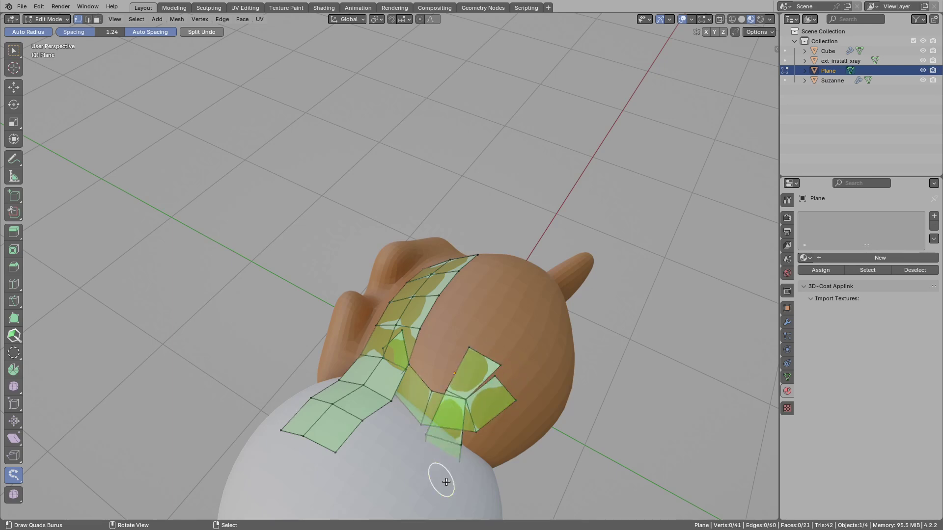
pyautogui.moveTo(446, 483)
pyautogui.mouseDown(button='middle')
pyautogui.moveTo(369, 480)
pyautogui.moveTo(370, 406)
pyautogui.moveTo(499, 405)
pyautogui.mouseUp(button='middle')
pyautogui.hotkey('ctrl', 'z')
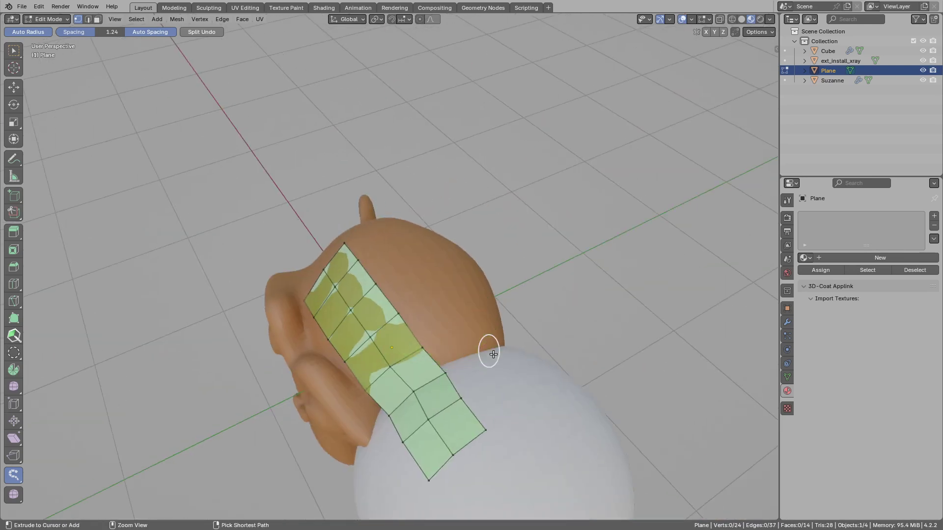
# - Return to Object Mode and delete the subdivided cube beside Suzanne
pyautogui.moveTo(451, 354); pyautogui.dragTo(529, 326, button='middle')
pyautogui.press('Tab')
pyautogui.rightClick(489, 290)
pyautogui.press('Delete')
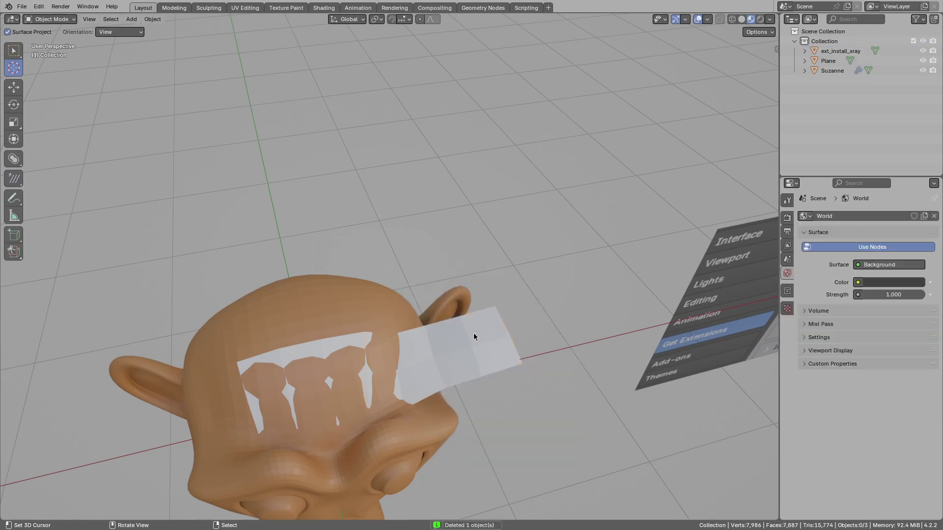
# - Delete the three columns of quads that extend past the original forehead patch in the Plane mesh
pyautogui.rightClick(473, 333)
pyautogui.press('Tab')
pyautogui.press('3')
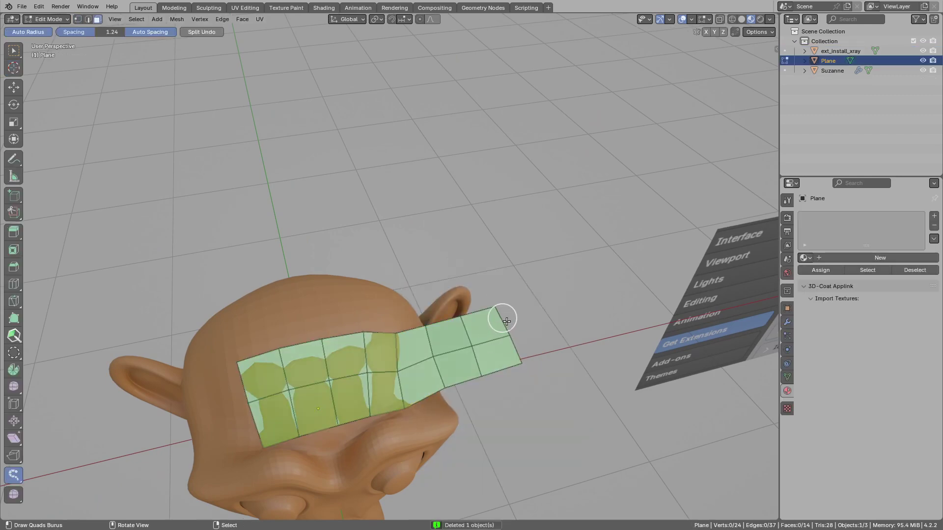
pyautogui.press('x')
pyautogui.click(499, 318)
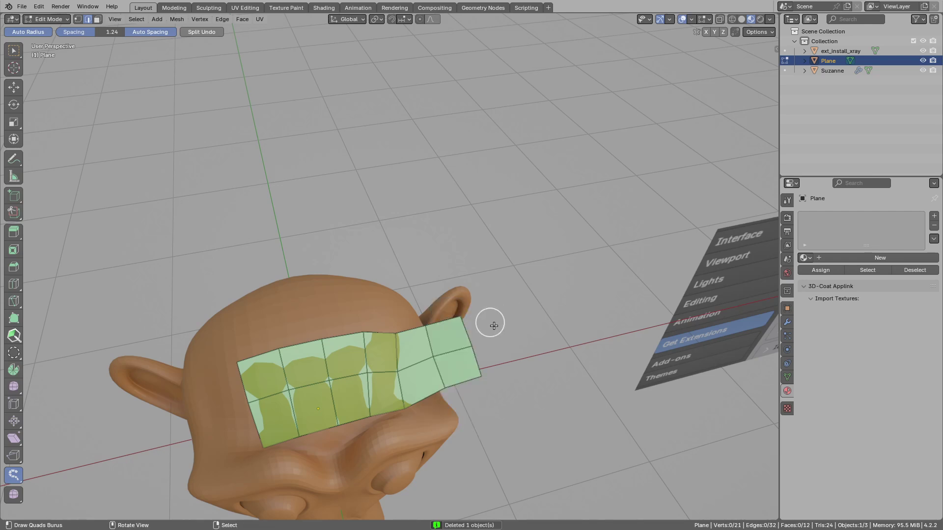
pyautogui.keyDown('alt'); pyautogui.click(469, 334); pyautogui.keyUp('alt')
pyautogui.press('x')
pyautogui.click(470, 334)
pyautogui.keyDown('alt'); pyautogui.click(431, 342); pyautogui.keyUp('alt')
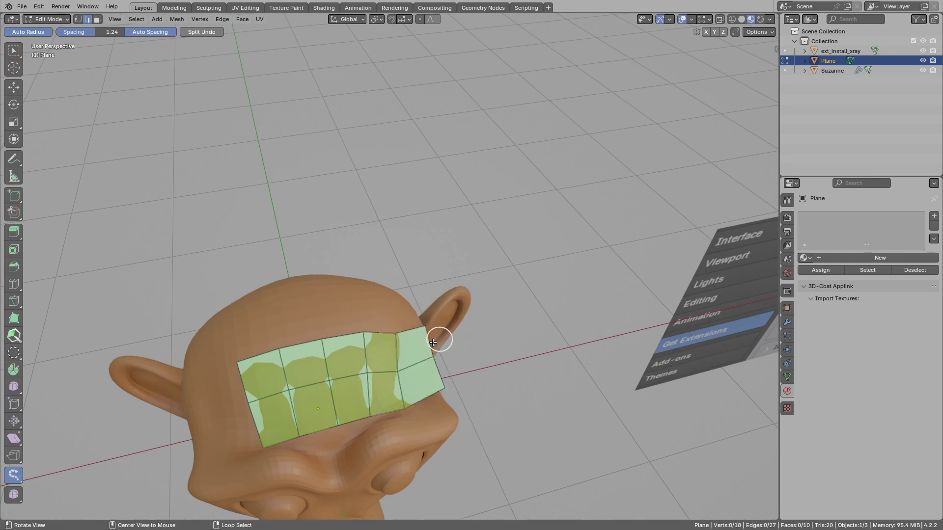
pyautogui.press('x')
pyautogui.click(430, 341)
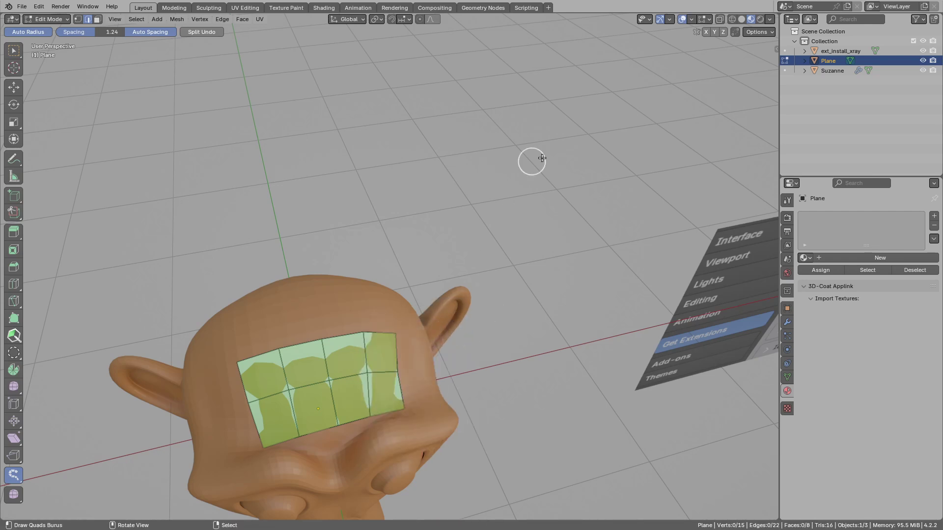
# - Set the Xray snapping target back to All Objects and leave Edit Mode
pyautogui.click(692, 22)
pyautogui.click(663, 241)
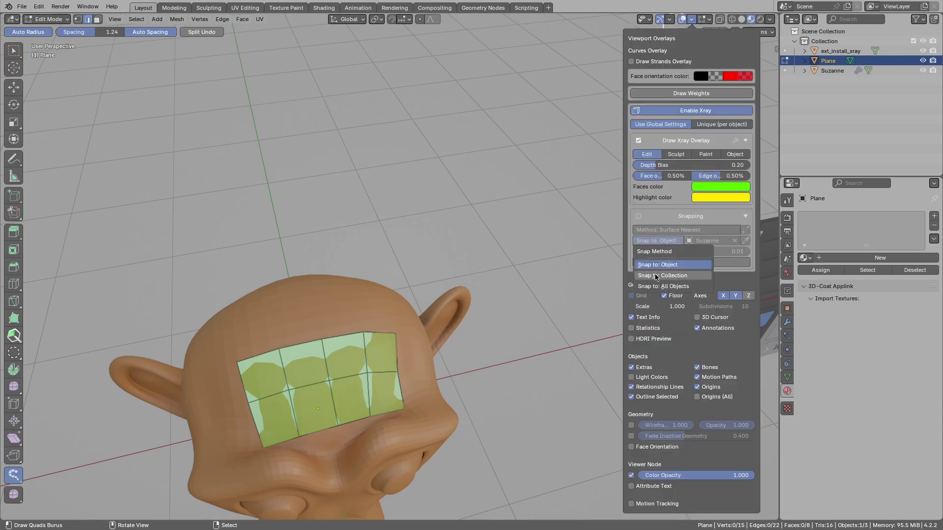
pyautogui.click(670, 286)
pyautogui.press('Tab')
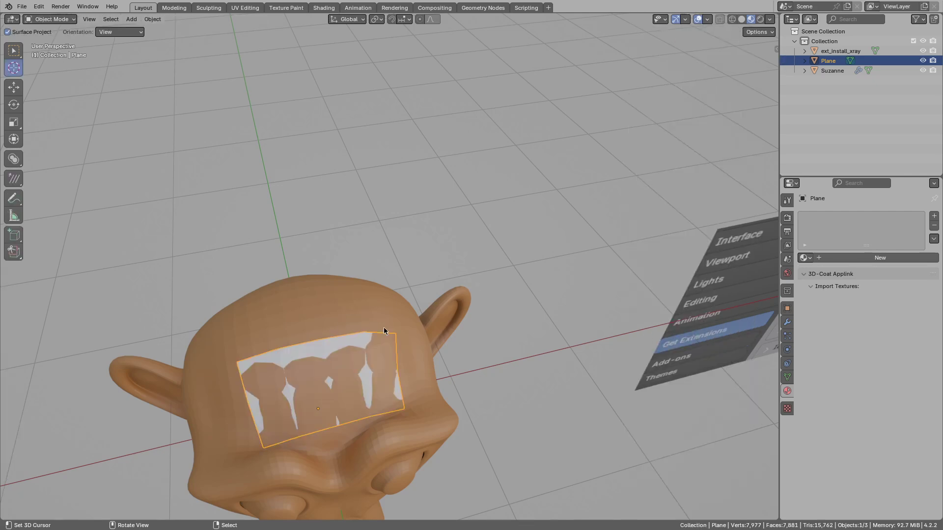
# - Look over the ext_install_xray image plane with the add-on installation instructions and delete it from the scene
pyautogui.moveTo(384, 327); pyautogui.dragTo(300, 313, button='middle')
pyautogui.click(372, 291)
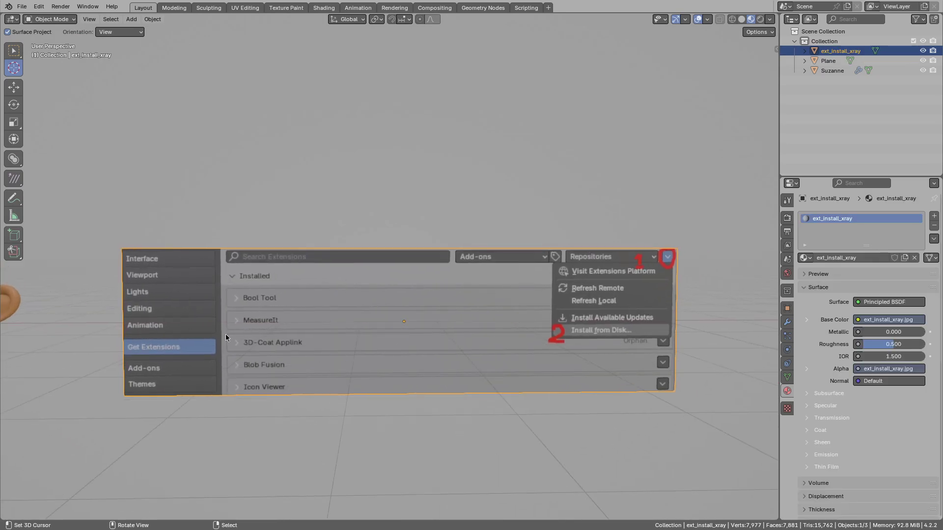
pyautogui.moveTo(226, 338); pyautogui.dragTo(171, 328, button='middle')
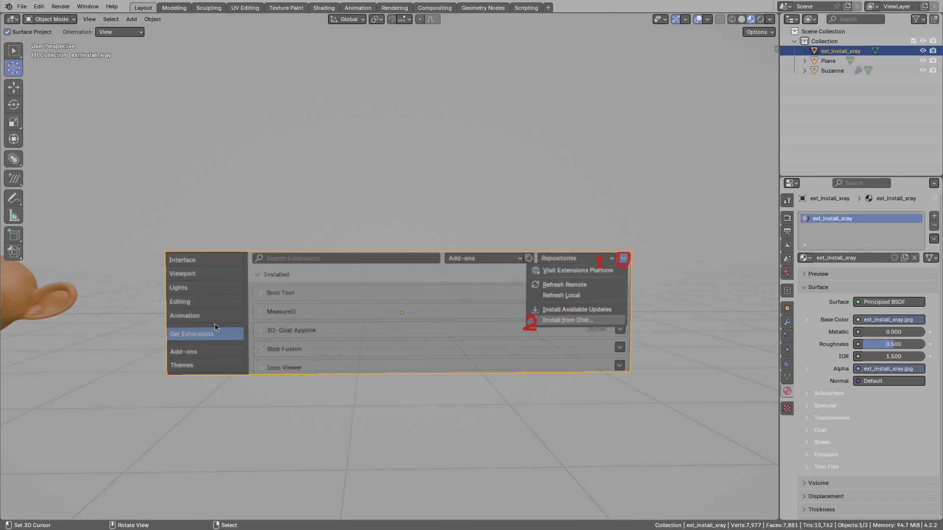
pyautogui.keyDown('shift'); pyautogui.moveTo(504, 291); pyautogui.dragTo(514, 317, button='middle'); pyautogui.keyUp('shift')
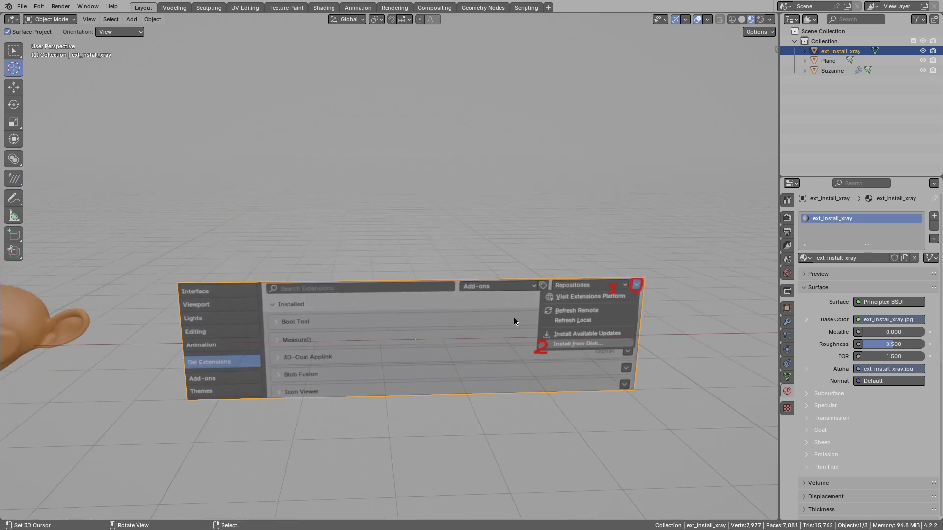
pyautogui.press('x')
pyautogui.click(501, 319)
# - Select the quad patch on Suzanne's forehead and frame it in a closer view
pyautogui.keyDown('shift'); pyautogui.moveTo(428, 308); pyautogui.dragTo(585, 308, button='middle'); pyautogui.keyUp('shift')
pyautogui.scroll(-2, 575, 294)
pyautogui.scroll(4, 434, 270)
pyautogui.click(366, 276)
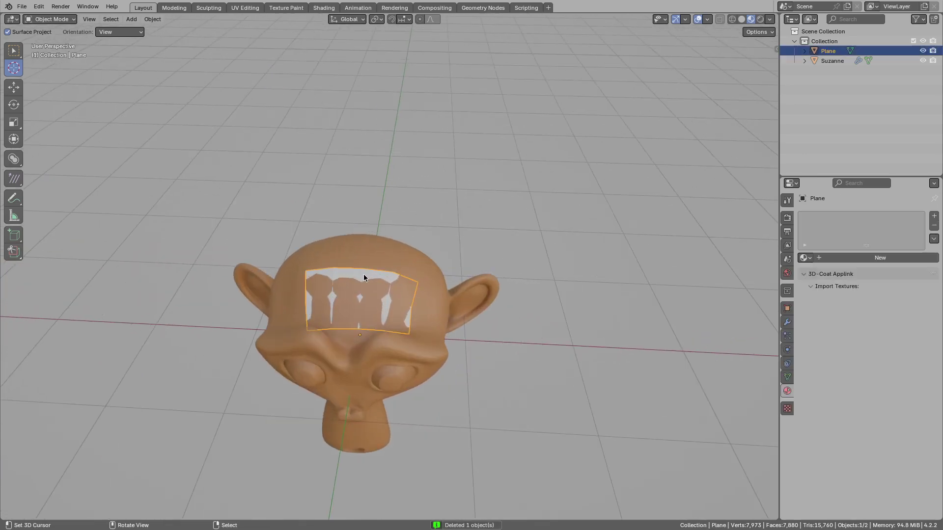
pyautogui.moveTo(405, 273); pyautogui.dragTo(385, 370, button='middle')
pyautogui.scroll(3, 418, 331)
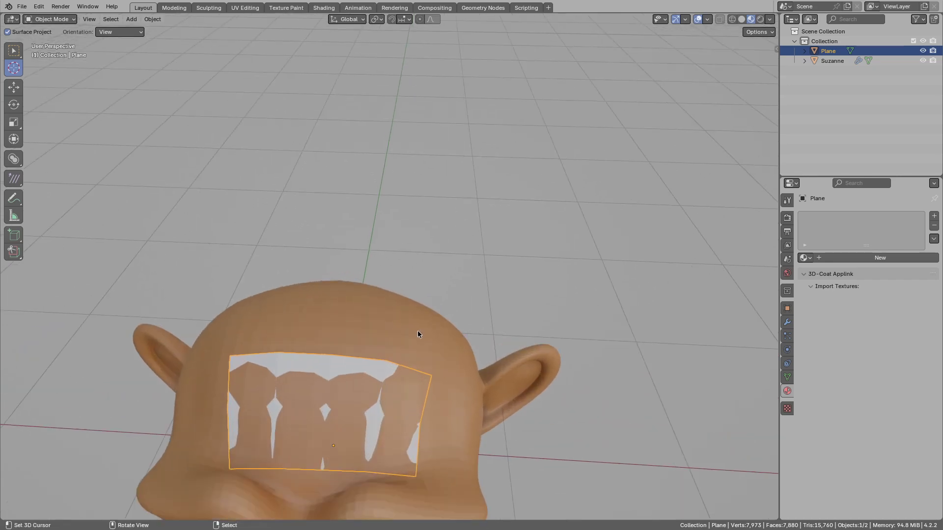
# - In Edit Mode, turn off Auto Radius and Auto Spacing, set the brush spacing to 1, and draw six quads across the head's top
pyautogui.moveTo(418, 331)
pyautogui.mouseDown(button='middle')
pyautogui.moveTo(361, 364)
pyautogui.moveTo(367, 304)
pyautogui.moveTo(402, 283)
pyautogui.mouseUp(button='middle')
pyautogui.press('Tab')
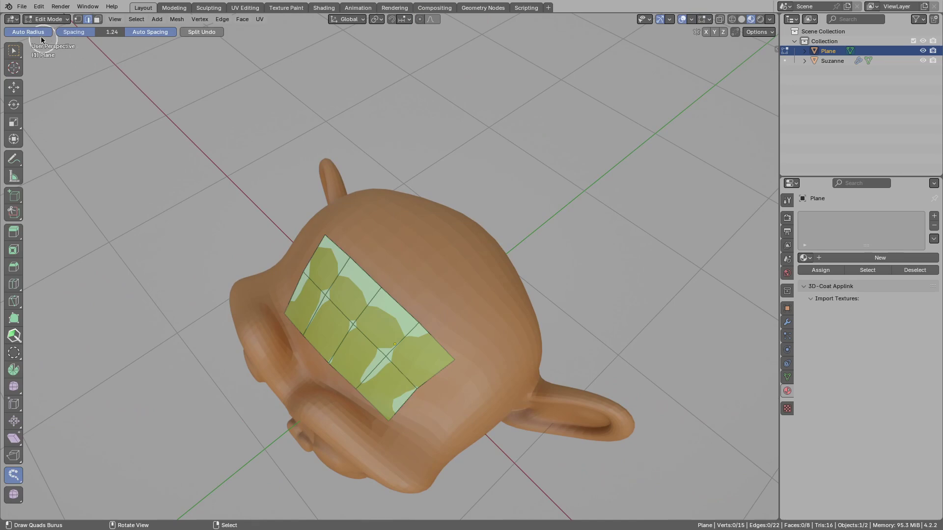
pyautogui.click(41, 36)
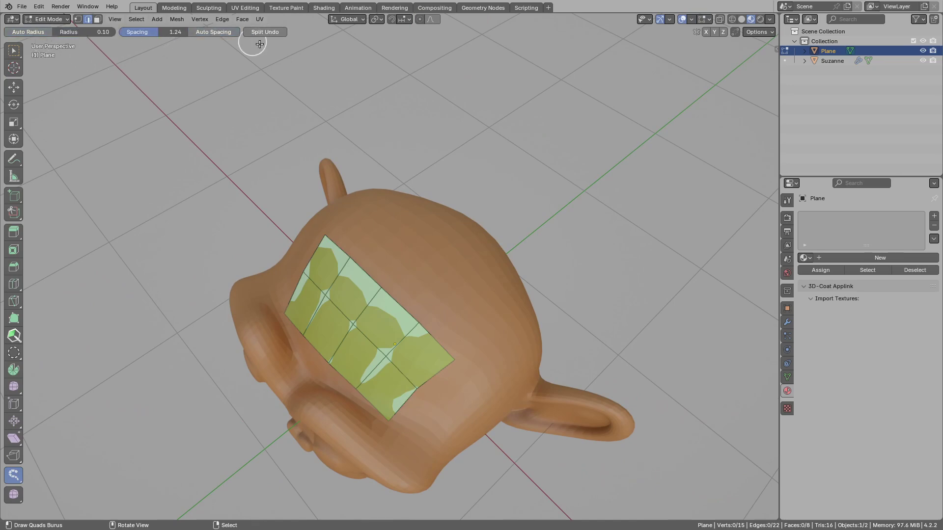
pyautogui.moveTo(214, 123); pyautogui.dragTo(249, 182, button='middle')
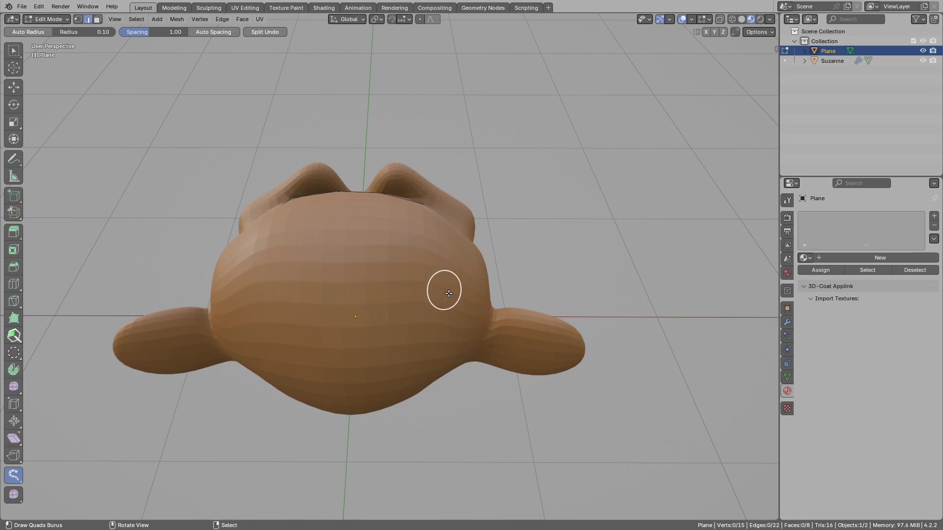
pyautogui.moveTo(447, 290)
pyautogui.mouseDown()
pyautogui.moveTo(269, 278)
pyautogui.moveTo(219, 294)
pyautogui.mouseUp()
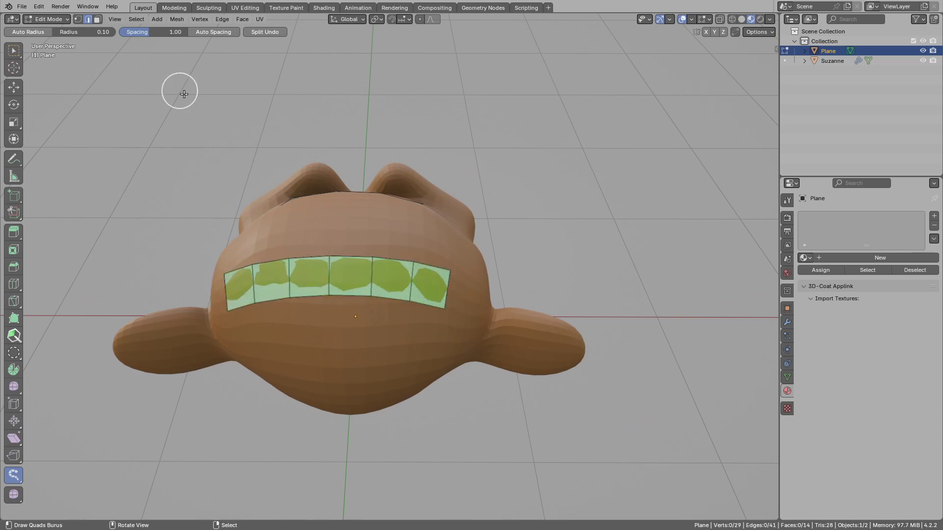
# - Set the brush spacing to 2, try drawing a strip of quads across the back of the head, and undo the attempts
pyautogui.moveTo(132, 33); pyautogui.dragTo(148, 51)
pyautogui.moveTo(363, 354); pyautogui.dragTo(374, 322, button='middle')
pyautogui.moveTo(439, 343)
pyautogui.mouseDown()
pyautogui.moveTo(366, 343)
pyautogui.moveTo(379, 354)
pyautogui.mouseUp()
pyautogui.hotkey('ctrl', 'z')
pyautogui.moveTo(435, 372)
pyautogui.mouseDown()
pyautogui.moveTo(248, 375)
pyautogui.moveTo(215, 386)
pyautogui.mouseUp()
pyautogui.moveTo(329, 362); pyautogui.dragTo(337, 339, button='middle')
pyautogui.hotkey('ctrl', 'z')
# - Reduce the brush radius to 0.06 and draw a strip of five quads across the back of the head
pyautogui.hotkey('shift', 'f')
pyautogui.moveTo(426, 356)
pyautogui.mouseDown()
pyautogui.moveTo(299, 352)
pyautogui.moveTo(179, 388)
pyautogui.mouseUp()
pyautogui.moveTo(317, 352); pyautogui.dragTo(330, 300, button='middle')
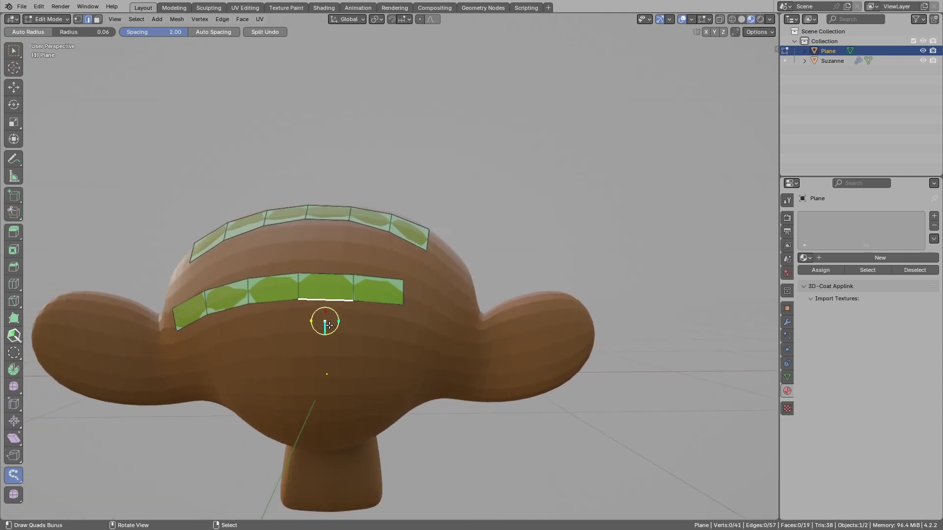
# - Try drawing two quads down from the middle of the back strip with the fixed radius, and undo them
pyautogui.moveTo(329, 325); pyautogui.dragTo(322, 408)
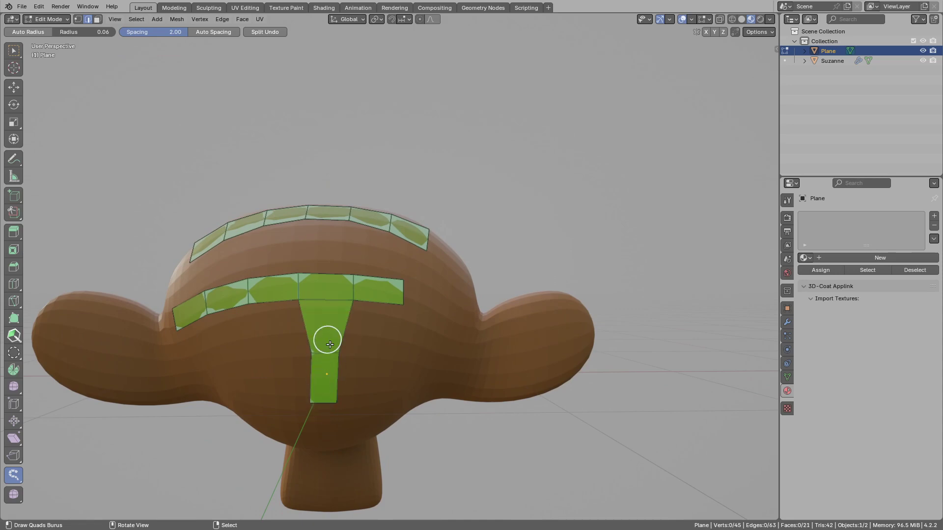
pyautogui.hotkey('ctrl', 'z')
pyautogui.hotkey('ctrl', 'z')
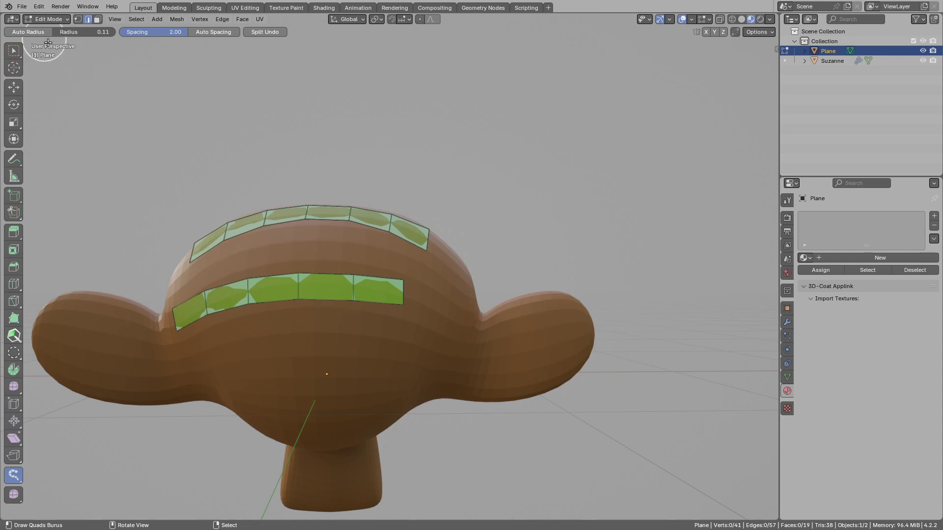
# - Turn on Auto Radius, extend the back strip by one quad, and draw a larger quad down from its middle
pyautogui.click(30, 32)
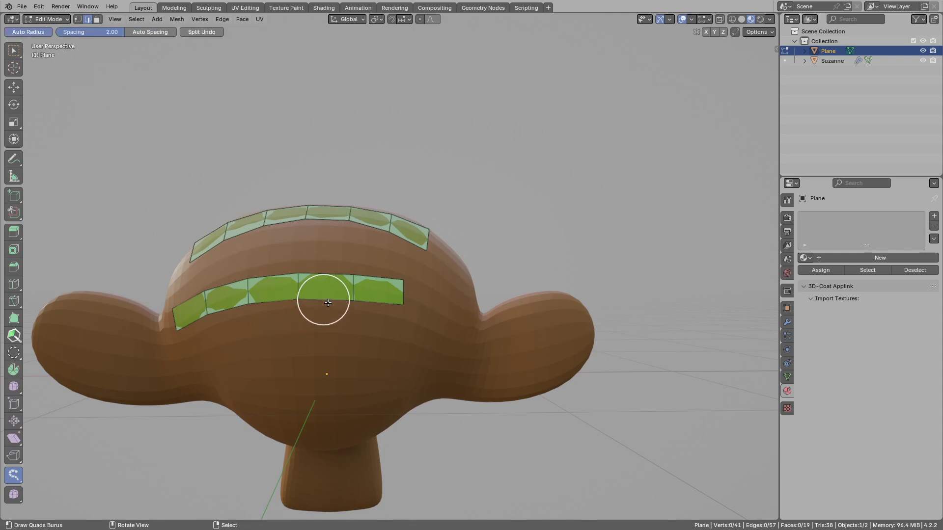
pyautogui.moveTo(327, 303)
pyautogui.mouseDown()
pyautogui.moveTo(402, 293)
pyautogui.moveTo(442, 301)
pyautogui.moveTo(441, 313)
pyautogui.mouseUp()
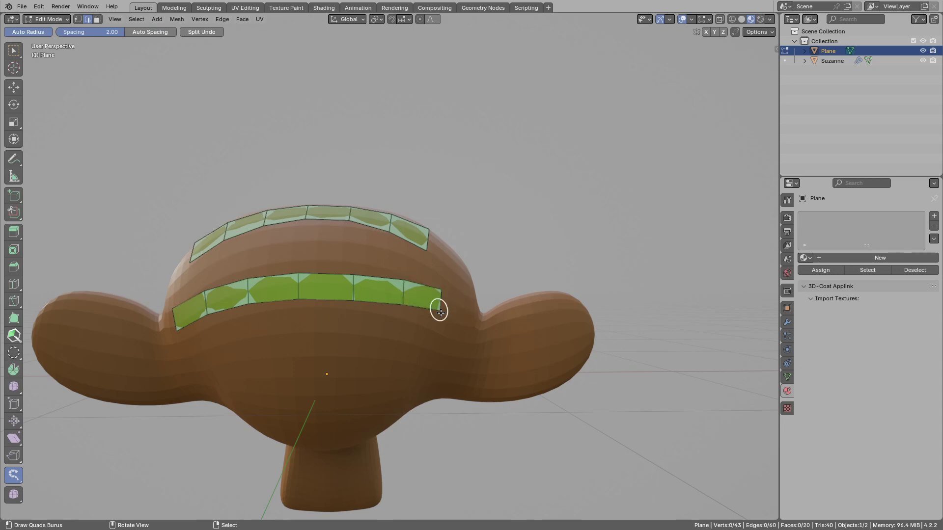
pyautogui.moveTo(327, 349); pyautogui.dragTo(325, 456)
# - Nudge the side edge of the quad below the back strip slightly outward and add a second quad beside it
pyautogui.hotkey('ctrl', 'r')
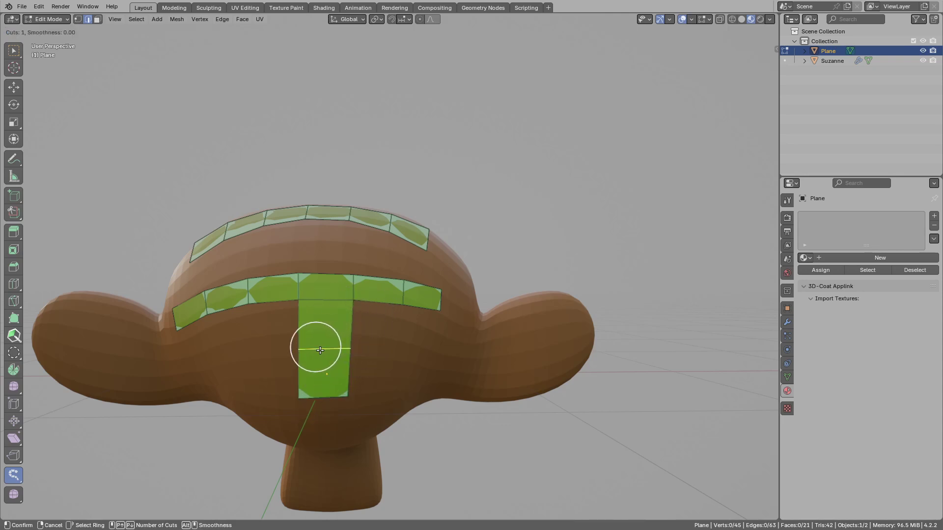
pyautogui.rightClick(319, 349)
pyautogui.moveTo(320, 349); pyautogui.dragTo(318, 349, button='right')
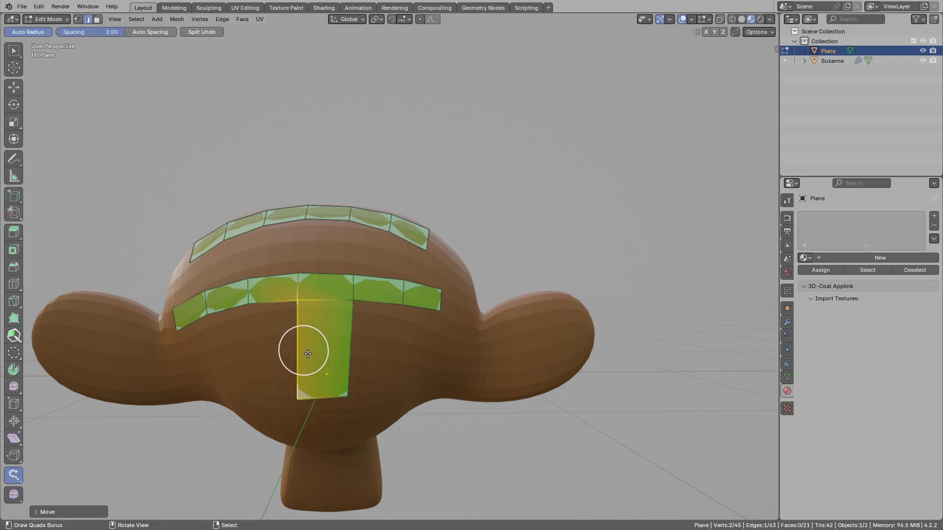
pyautogui.moveTo(299, 361); pyautogui.dragTo(251, 362)
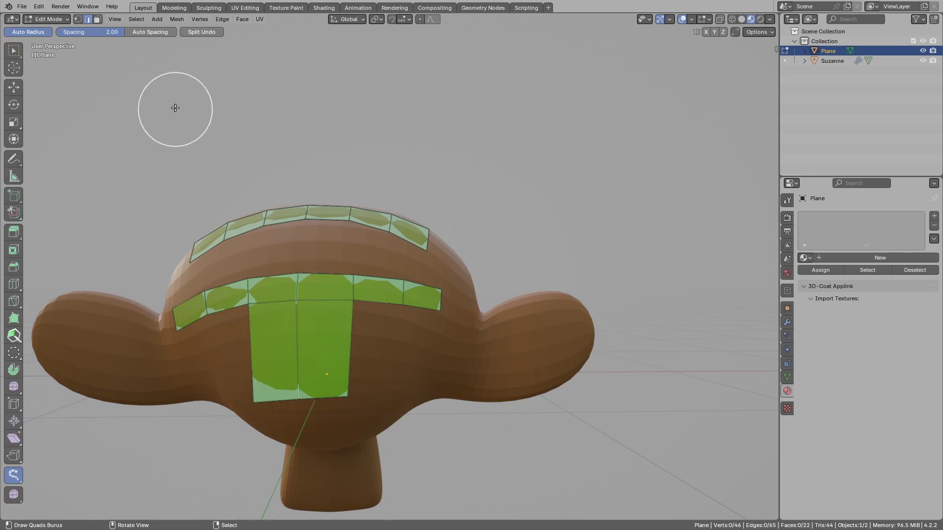
# - Try extending the end of the strip on top of the head with two larger quads toward the ear, and undo them
pyautogui.moveTo(425, 268)
pyautogui.mouseDown(button='middle')
pyautogui.moveTo(383, 274)
pyautogui.moveTo(306, 254)
pyautogui.mouseUp(button='middle')
pyautogui.moveTo(328, 257)
pyautogui.mouseDown()
pyautogui.moveTo(420, 290)
pyautogui.moveTo(482, 255)
pyautogui.mouseUp()
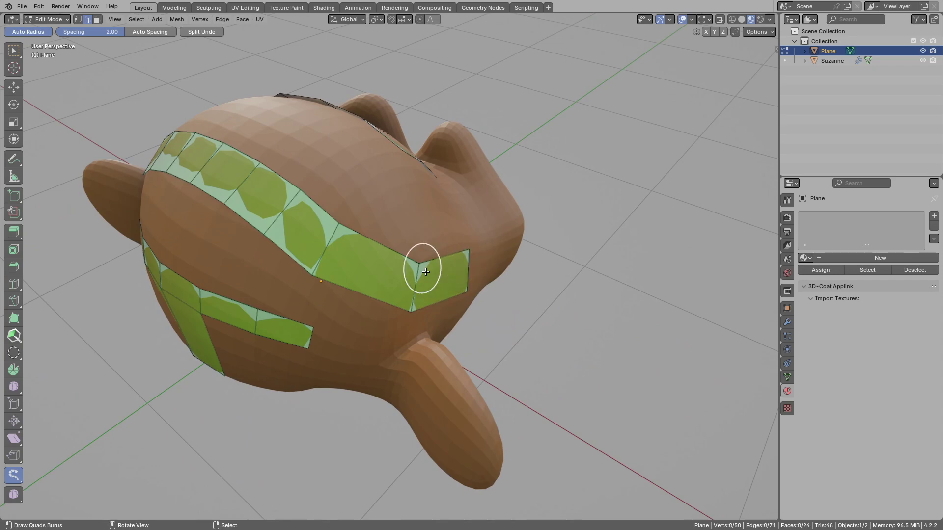
pyautogui.moveTo(400, 258); pyautogui.dragTo(447, 298, button='middle')
pyautogui.moveTo(376, 281); pyautogui.dragTo(413, 309, button='middle')
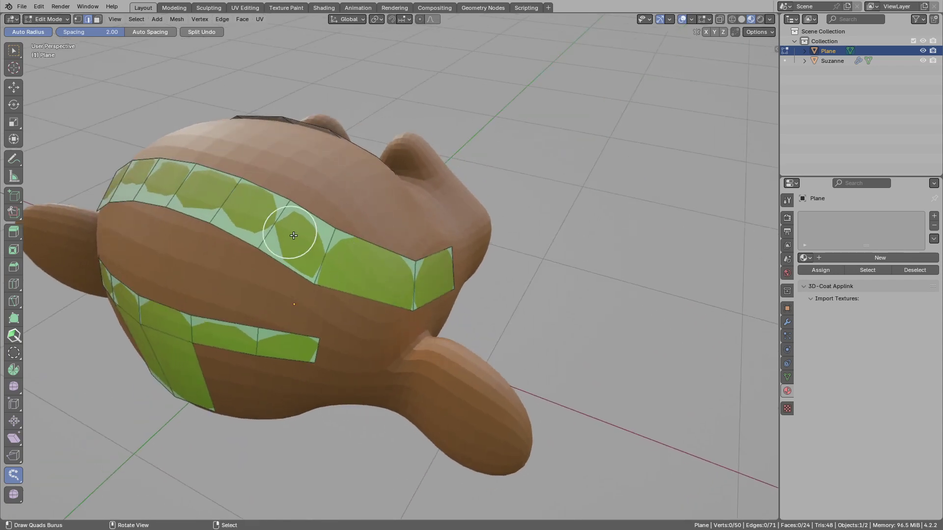
pyautogui.rightClick(279, 227)
pyautogui.hotkey('ctrl', 'z')
pyautogui.hotkey('ctrl', 'z')
pyautogui.hotkey('ctrl', 'z')
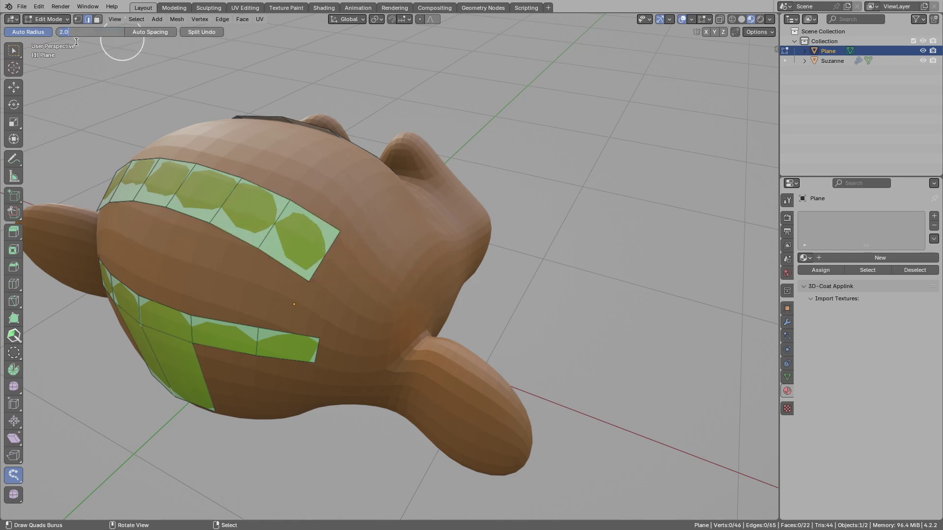
# - Set the brush spacing to 1, try extending the top strip, and undo back through the second quad below the back strip
pyautogui.write('1')
pyautogui.press('Return')
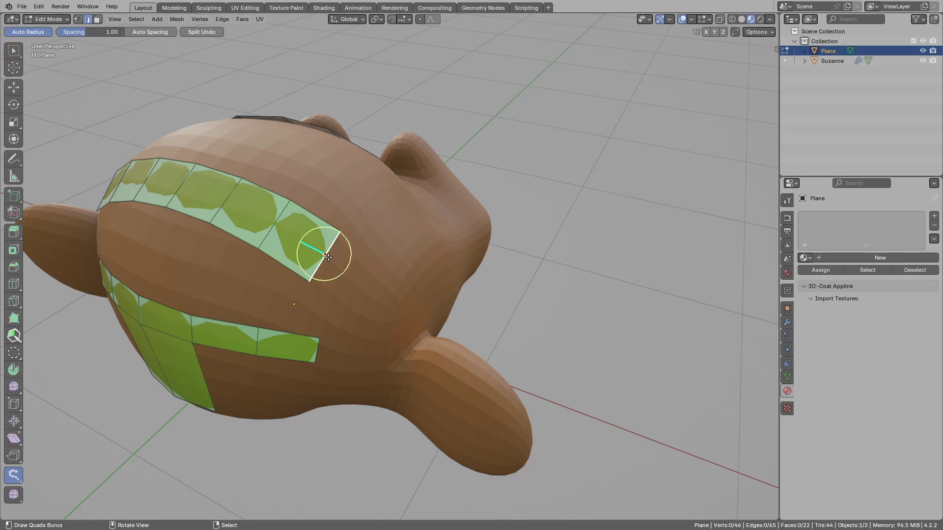
pyautogui.moveTo(328, 257); pyautogui.dragTo(408, 289)
pyautogui.hotkey('ctrl', 'z')
pyautogui.hotkey('ctrl', 'z')
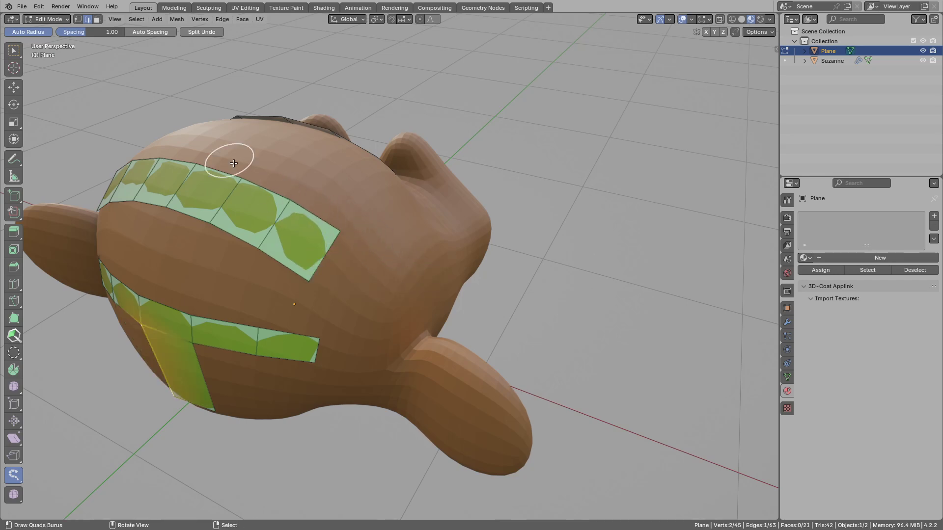
# - Turn on Auto Spacing and slide the top strip's front edge loop backward to make the strip narrower
pyautogui.click(149, 32)
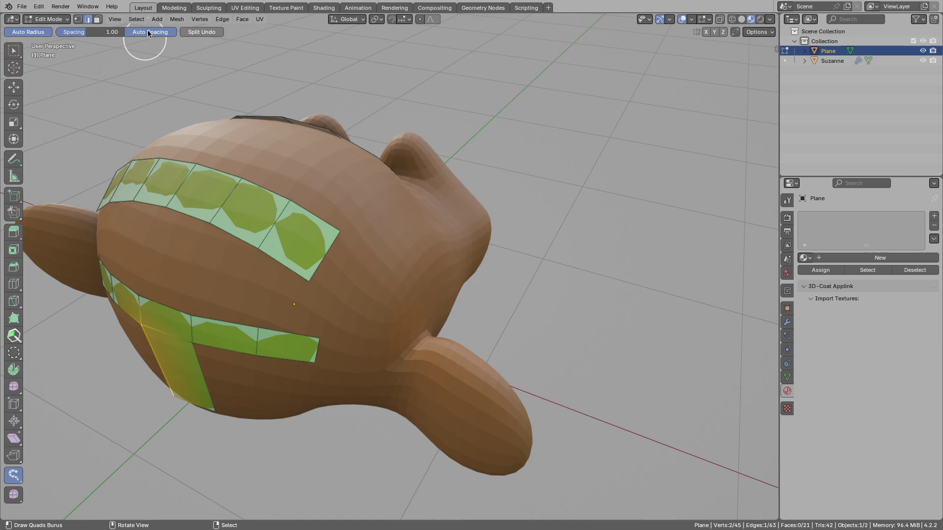
pyautogui.keyDown('alt'); pyautogui.click(311, 212); pyautogui.keyUp('alt')
pyautogui.press('g')
pyautogui.press('g')
pyautogui.click(305, 221)
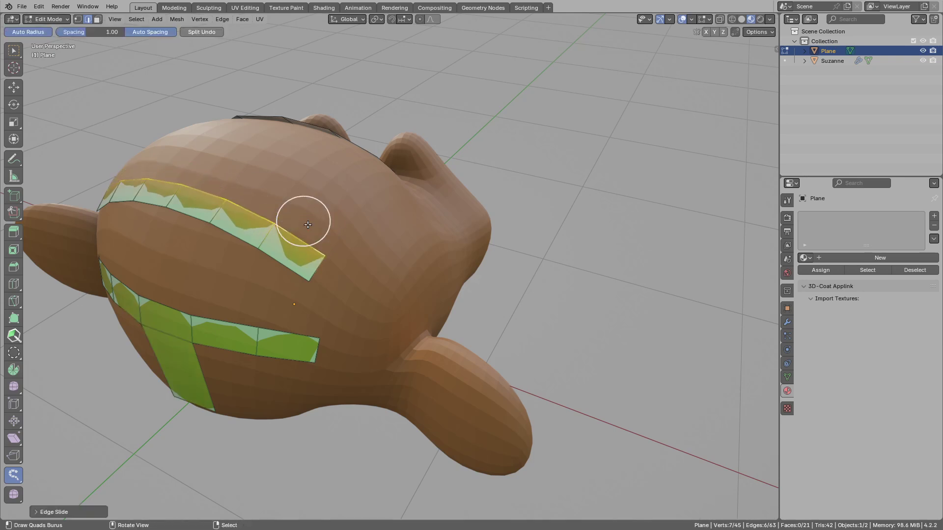
# - Extend the narrowed top strip with three quads above the ear and branch three more quads forward from its former end quad
pyautogui.hotkey('alt', 'a')
pyautogui.moveTo(338, 283)
pyautogui.mouseDown()
pyautogui.moveTo(383, 275)
pyautogui.moveTo(433, 242)
pyautogui.moveTo(428, 237)
pyautogui.mouseUp()
pyautogui.moveTo(427, 238); pyautogui.dragTo(315, 256, button='middle')
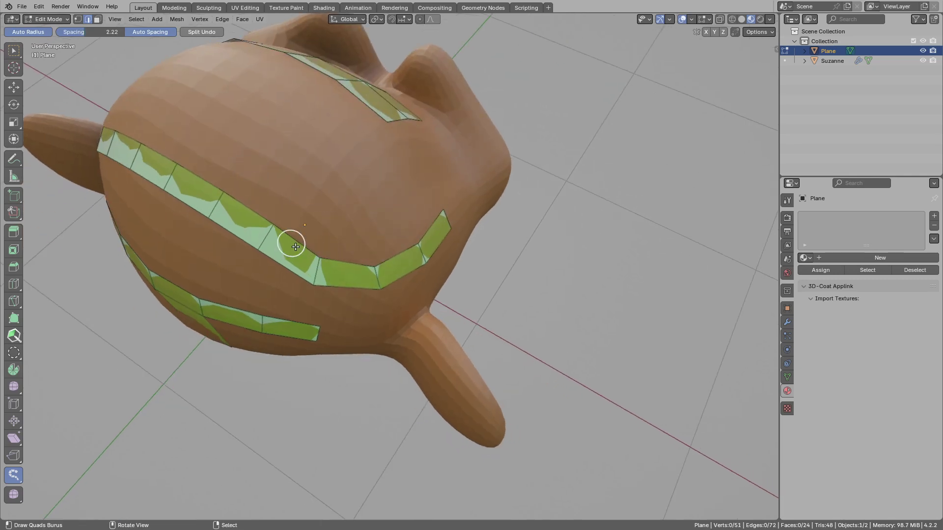
pyautogui.moveTo(296, 246)
pyautogui.mouseDown()
pyautogui.moveTo(326, 193)
pyautogui.moveTo(316, 198)
pyautogui.moveTo(328, 198)
pyautogui.moveTo(356, 167)
pyautogui.moveTo(358, 179)
pyautogui.mouseUp()
pyautogui.moveTo(347, 190)
pyautogui.keyDown('shift'); pyautogui.mouseDown(button='middle')
pyautogui.moveTo(348, 217)
pyautogui.moveTo(312, 221)
pyautogui.mouseUp(button='middle'); pyautogui.keyUp('shift')
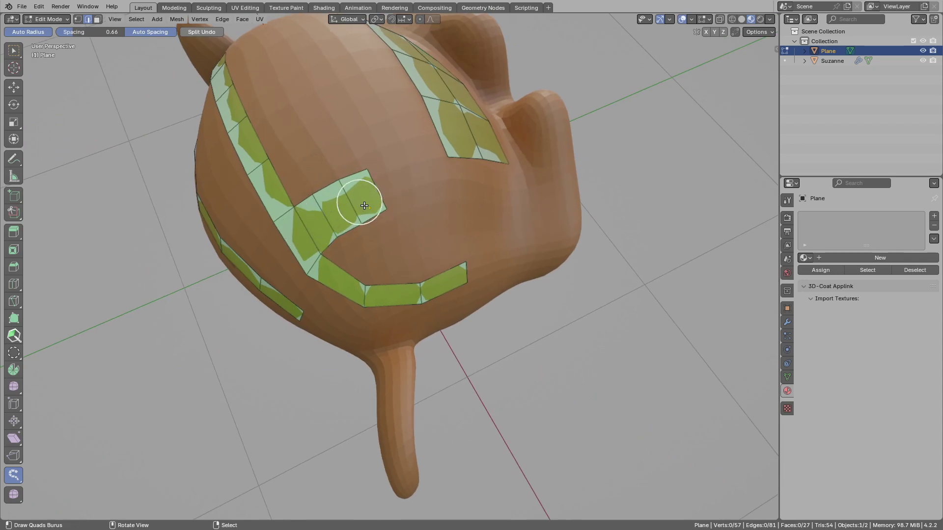
# - Delete the end edge of the forward branch to remove its last quad
pyautogui.moveTo(429, 204); pyautogui.dragTo(410, 200, button='middle')
pyautogui.moveTo(411, 199); pyautogui.dragTo(409, 194)
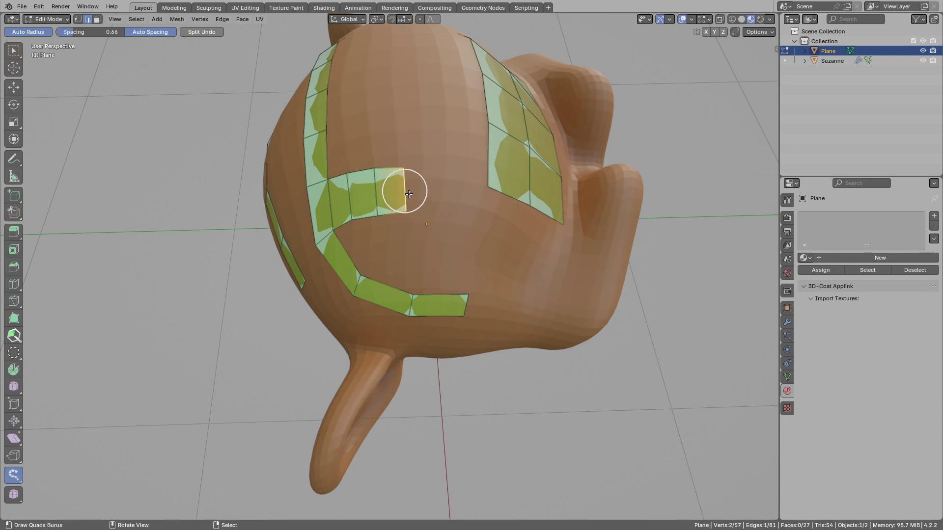
pyautogui.press('x')
pyautogui.click(409, 194)
# - Select the three-quad extension above the ear by growing the selection from its end edge, and delete it
pyautogui.click(469, 308)
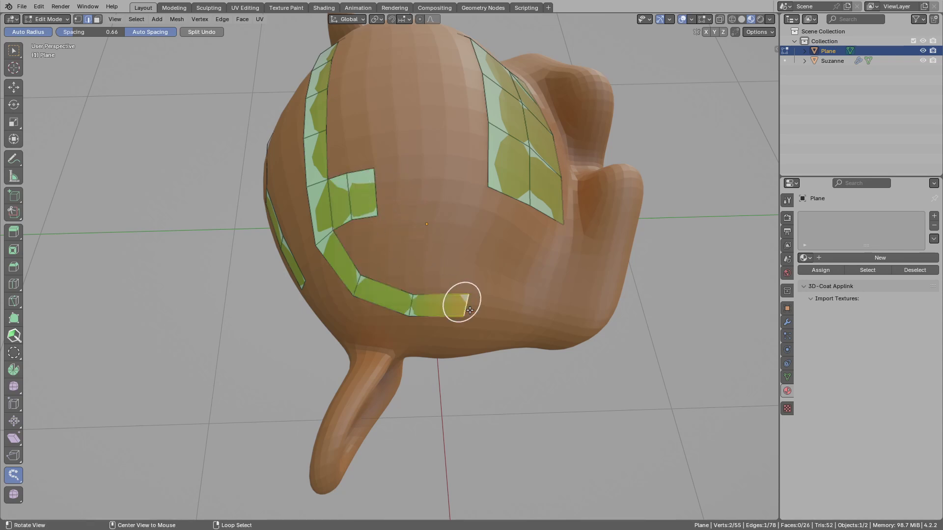
pyautogui.press('ctrl+KP_Add')
pyautogui.press('ctrl+KP_Add')
pyautogui.press('x')
pyautogui.click(464, 310)
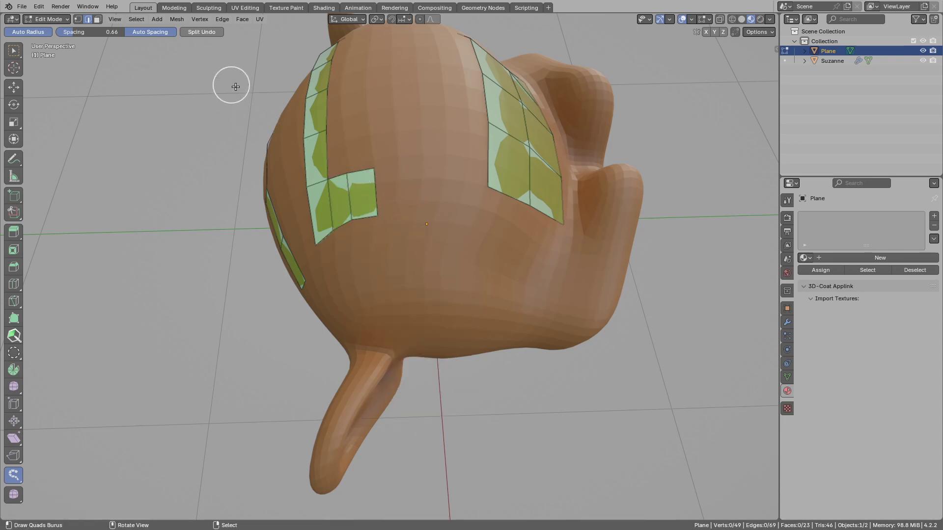
# - Draw a quad strip above the ear and undo it whole, turn on Split Undo, redraw the strip, and undo it in separate steps
pyautogui.moveTo(388, 287)
pyautogui.mouseDown()
pyautogui.moveTo(484, 305)
pyautogui.moveTo(537, 280)
pyautogui.mouseUp()
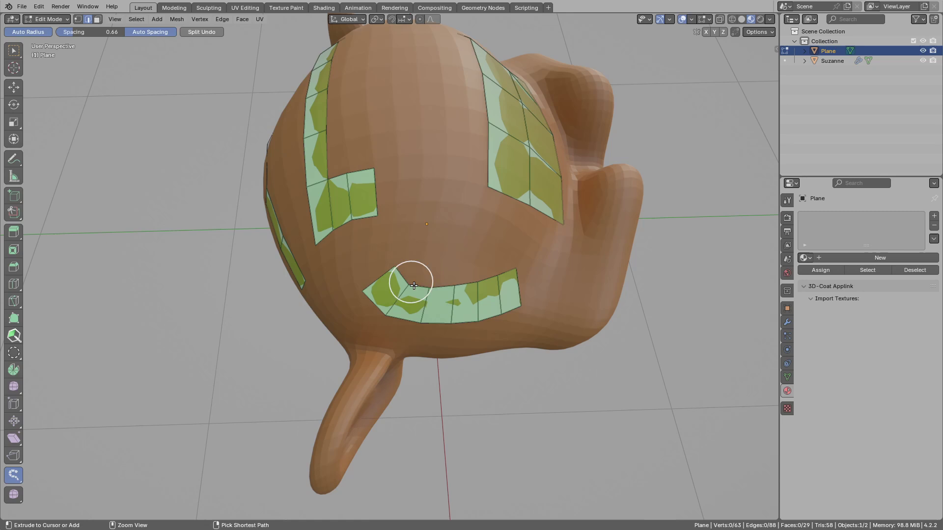
pyautogui.hotkey('ctrl', 'z')
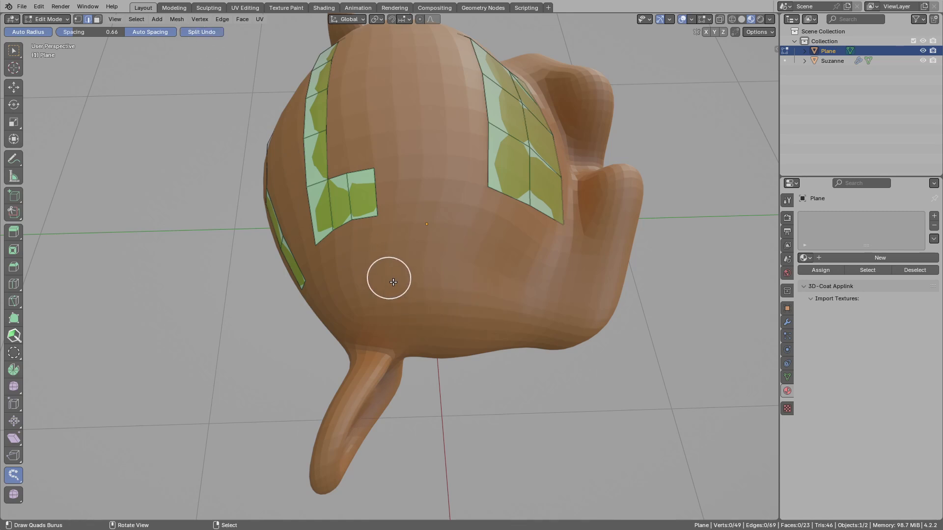
pyautogui.moveTo(391, 281); pyautogui.dragTo(524, 296)
pyautogui.hotkey('ctrl', 'z')
pyautogui.hotkey('ctrl', 'z')
pyautogui.hotkey('ctrl', 'z')
pyautogui.hotkey('ctrl', 'z')
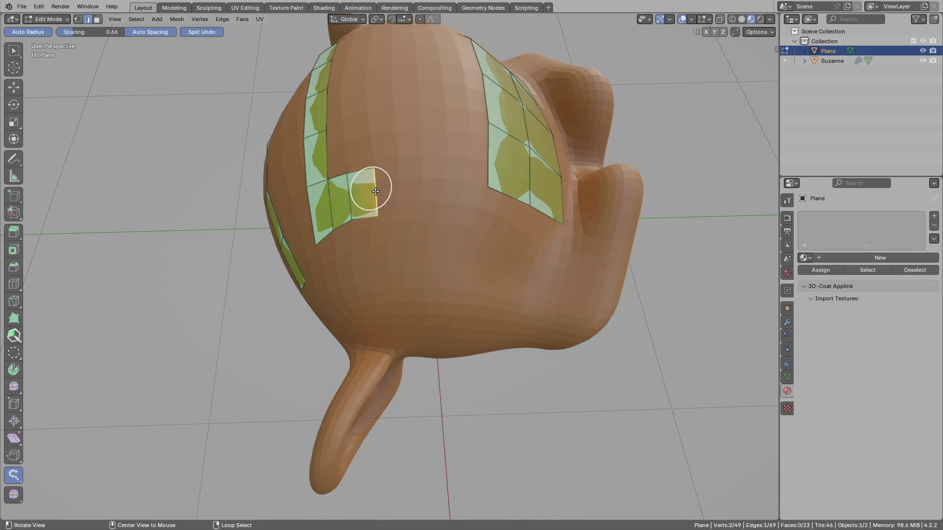
pyautogui.hotkey('ctrl', 'z')
# - Draw five quads from the side of the head along the forehead patch toward the brow, and undo them one by one
pyautogui.moveTo(369, 191)
pyautogui.mouseDown(button='middle')
pyautogui.moveTo(480, 284)
pyautogui.moveTo(369, 224)
pyautogui.moveTo(385, 259)
pyautogui.moveTo(288, 255)
pyautogui.mouseUp(button='middle')
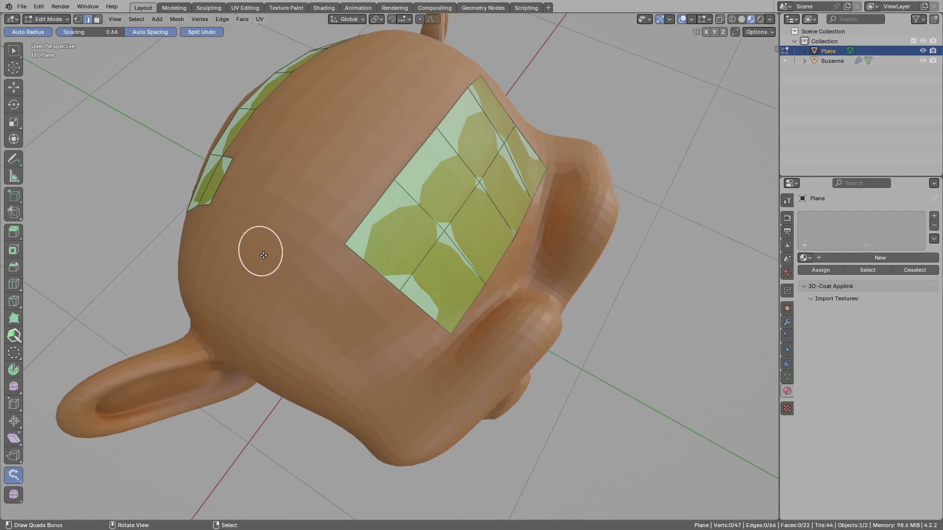
pyautogui.moveTo(261, 250)
pyautogui.mouseDown()
pyautogui.moveTo(344, 269)
pyautogui.moveTo(428, 343)
pyautogui.moveTo(428, 391)
pyautogui.moveTo(405, 414)
pyautogui.mouseUp()
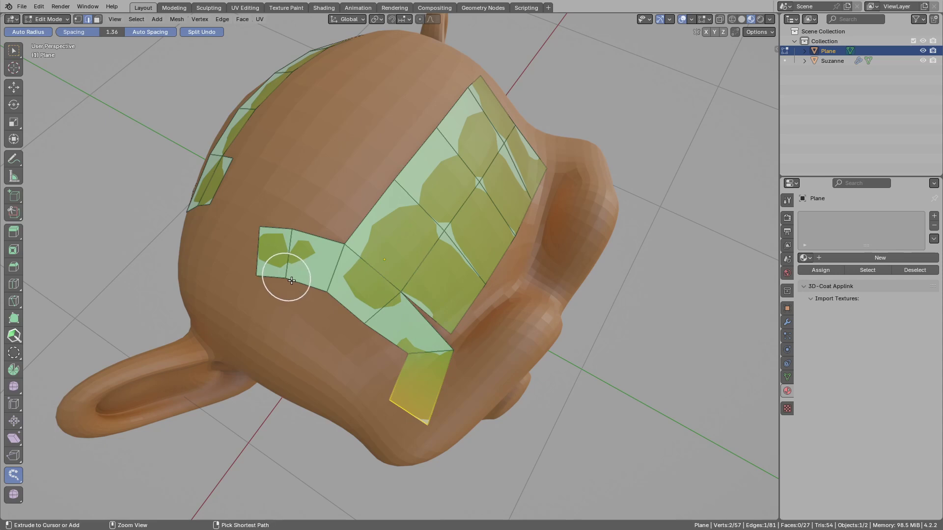
pyautogui.hotkey('ctrl', 'z')
pyautogui.hotkey('ctrl', 'z')
pyautogui.hotkey('ctrl', 'z')
pyautogui.hotkey('ctrl', 'z')
pyautogui.hotkey('ctrl', 'z')
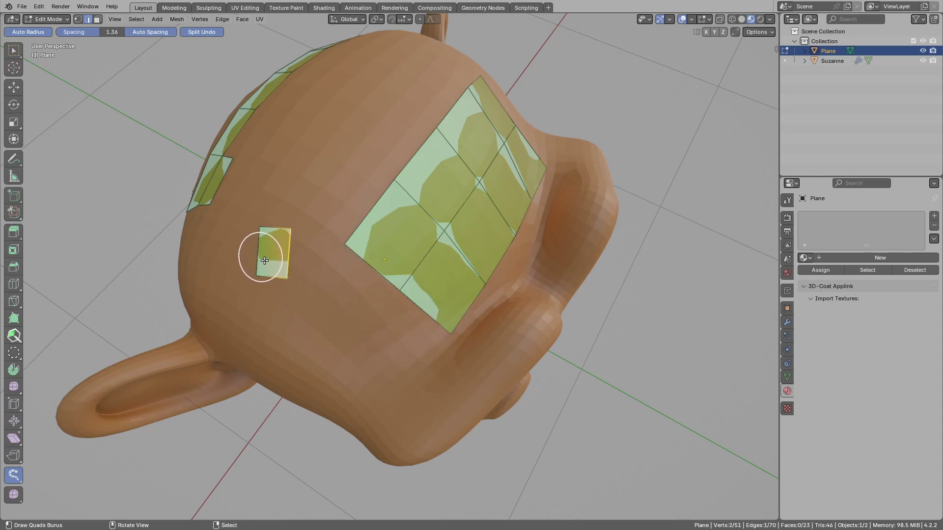
pyautogui.hotkey('ctrl', 'z')
# - Draw three quads along the forehead patch's side down toward the brow, and check their face loop in face selection mode
pyautogui.moveTo(252, 255)
pyautogui.mouseDown()
pyautogui.moveTo(308, 257)
pyautogui.moveTo(401, 320)
pyautogui.mouseUp()
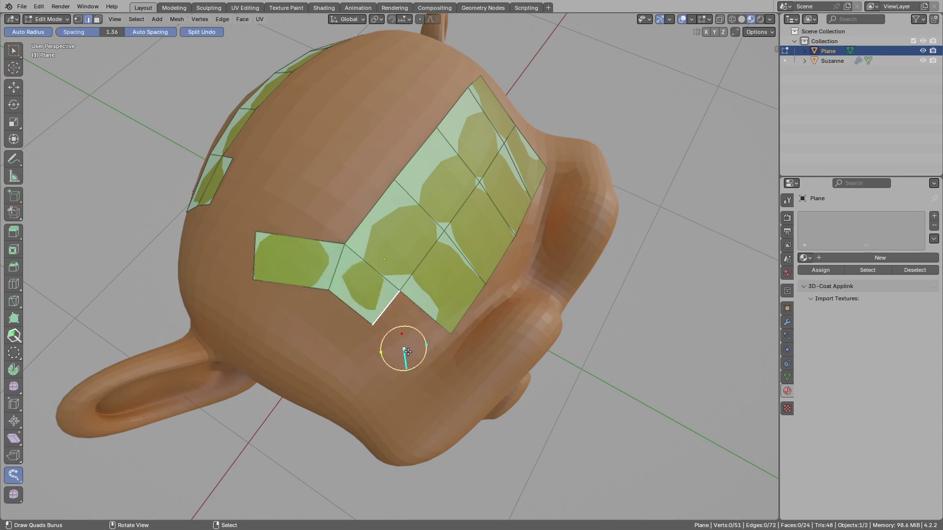
pyautogui.moveTo(408, 356); pyautogui.dragTo(393, 381)
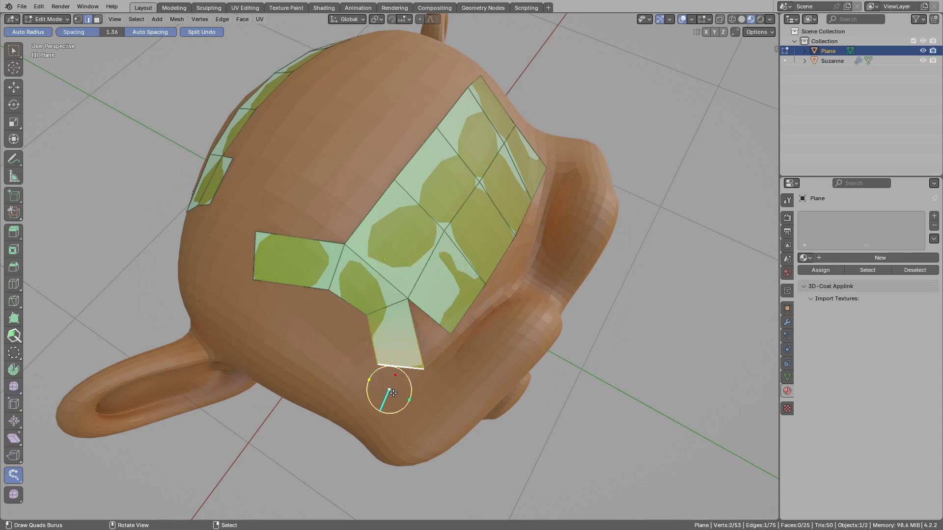
pyautogui.press('3')
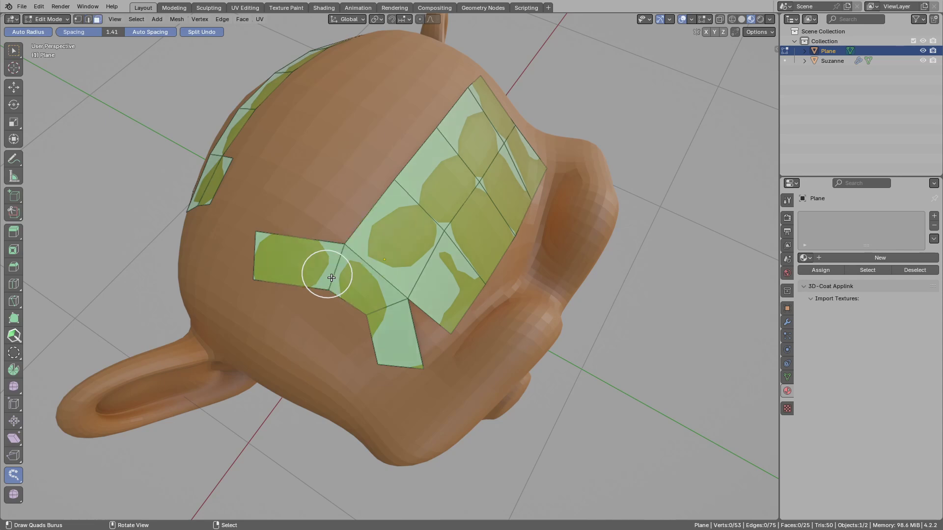
pyautogui.keyDown('alt'); pyautogui.click(324, 271); pyautogui.keyUp('alt')
pyautogui.hotkey('alt', 'a')
# - Extend both rows of the forehead patch by one quad at the end opposite the new side strip
pyautogui.moveTo(379, 299); pyautogui.dragTo(445, 321, button='middle')
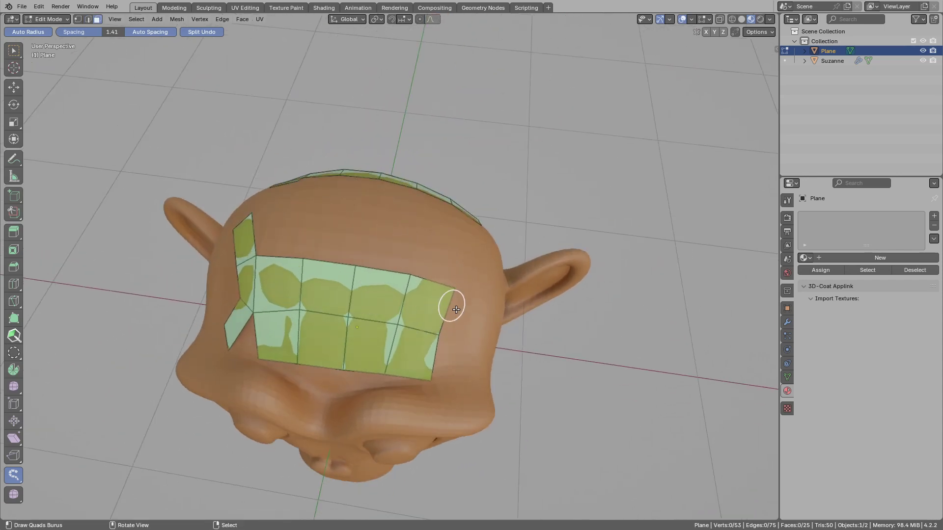
pyautogui.moveTo(481, 316); pyautogui.dragTo(492, 319)
pyautogui.moveTo(438, 355); pyautogui.dragTo(484, 362)
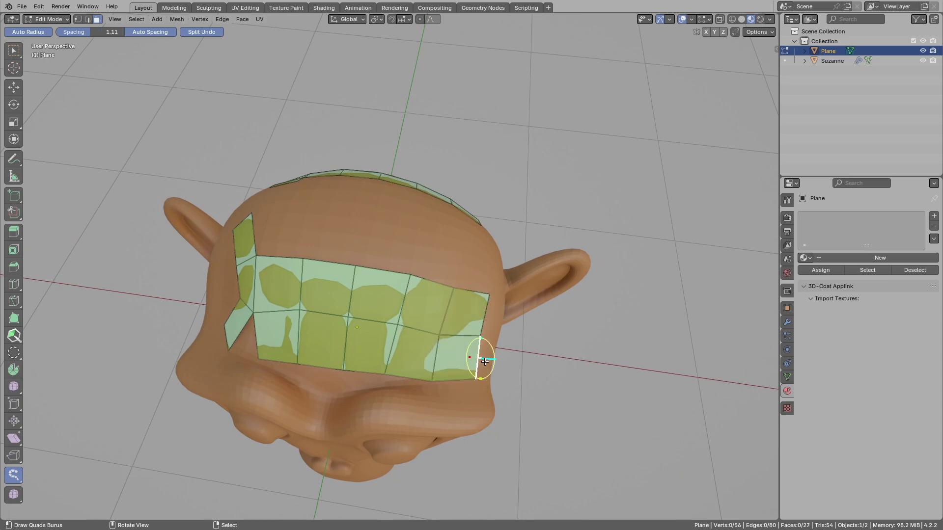
# - Check the face loop across both rows of the forehead patch, and draw a row of five quads along its upper edge
pyautogui.rightClick(375, 321)
pyautogui.keyDown('shift'); pyautogui.rightClick(379, 329); pyautogui.keyUp('shift')
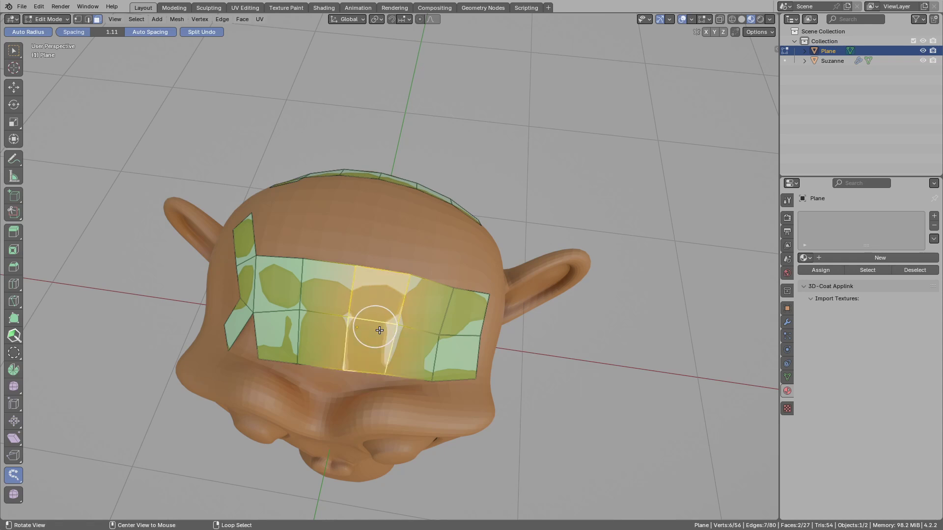
pyautogui.moveTo(259, 244)
pyautogui.mouseDown()
pyautogui.moveTo(309, 234)
pyautogui.moveTo(497, 278)
pyautogui.mouseUp()
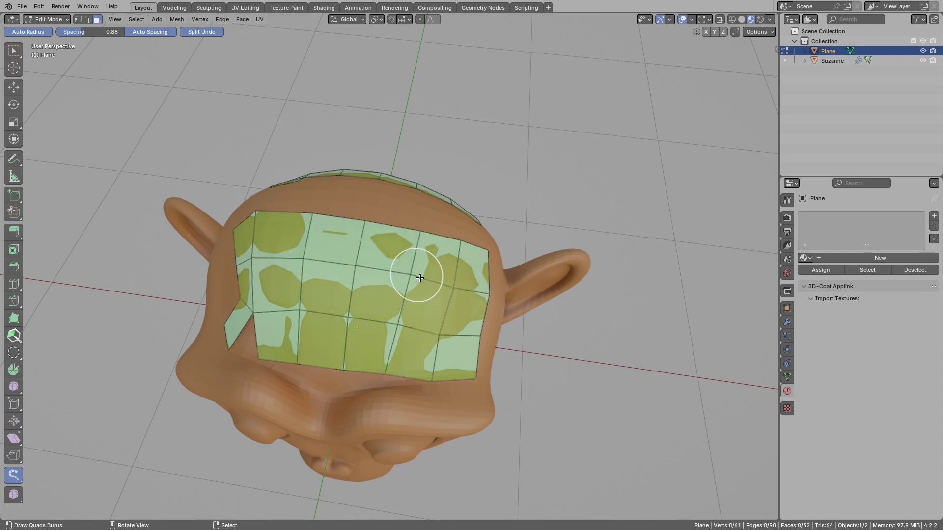
# - Delete the column of three faces running through the middle of the forehead patch
pyautogui.moveTo(385, 274); pyautogui.dragTo(385, 269, button='right')
pyautogui.press('x')
pyautogui.click(364, 295)
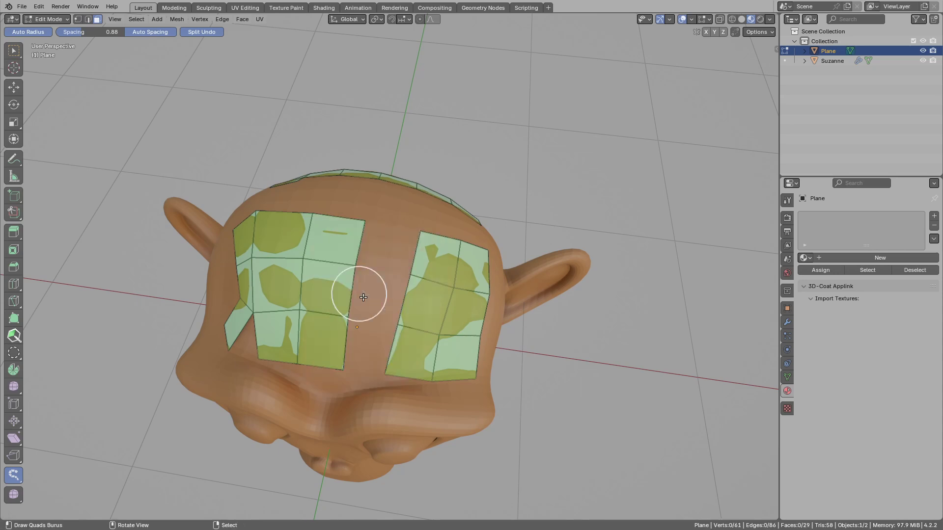
# - Fill the forehead gap with three quads in one stroke from top to bottom, and undo the fill
pyautogui.moveTo(364, 297); pyautogui.dragTo(398, 240, button='middle')
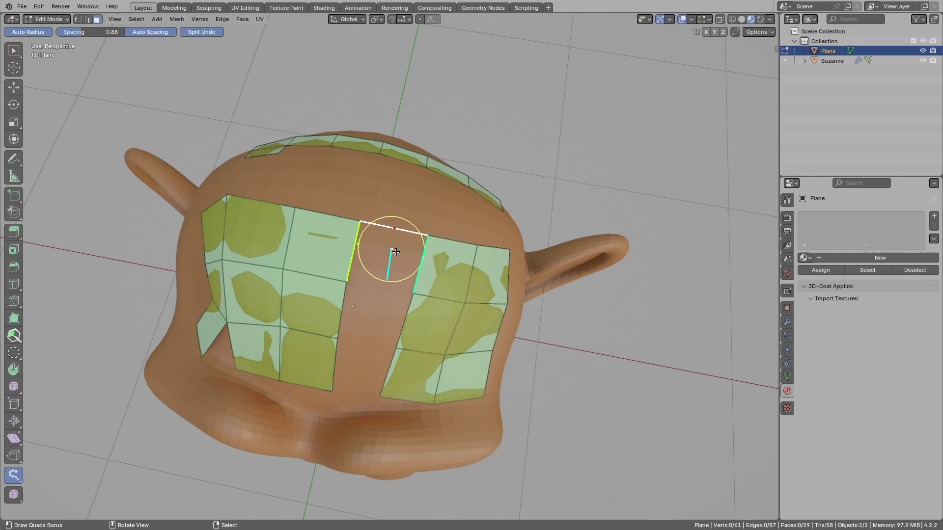
pyautogui.moveTo(382, 318)
pyautogui.mouseDown()
pyautogui.moveTo(362, 391)
pyautogui.moveTo(369, 386)
pyautogui.mouseUp()
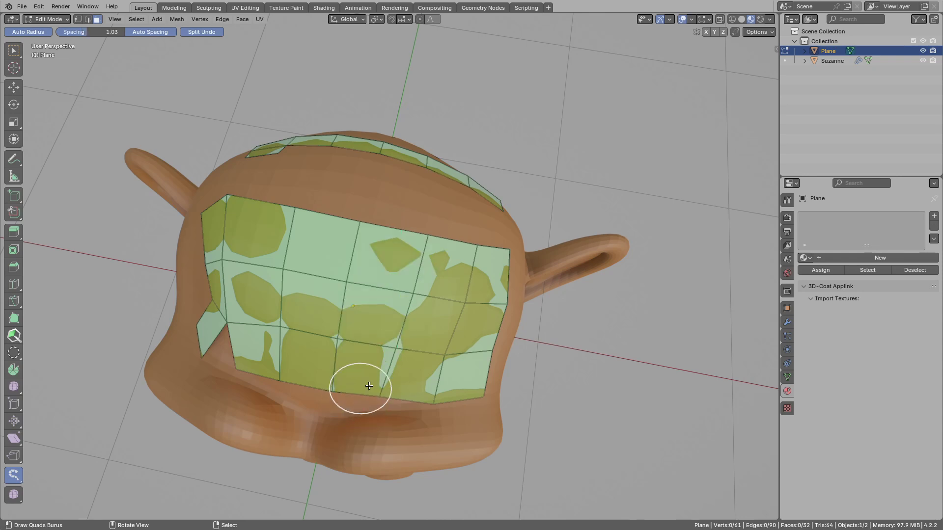
pyautogui.moveTo(392, 247)
pyautogui.mouseDown(button='middle')
pyautogui.moveTo(354, 253)
pyautogui.moveTo(387, 252)
pyautogui.mouseUp(button='middle')
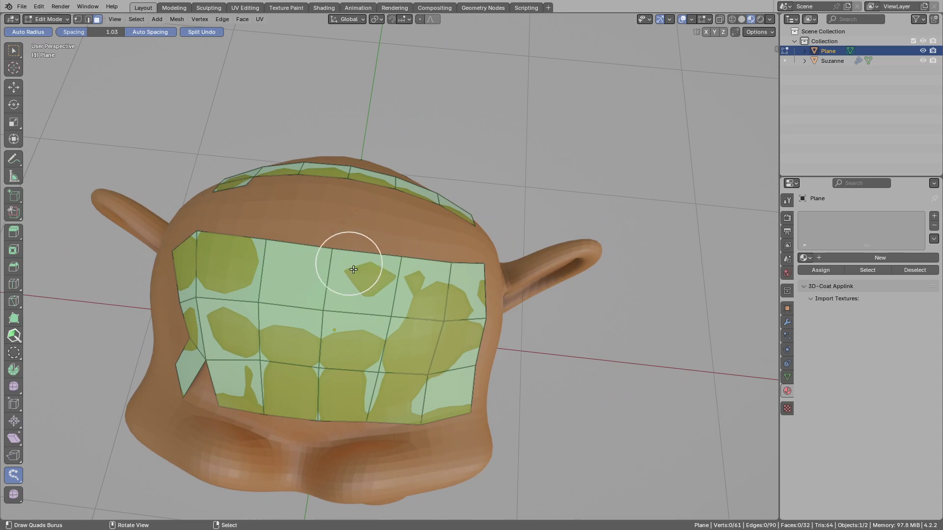
pyautogui.hotkey('ctrl', 'z')
pyautogui.hotkey('ctrl', 'z')
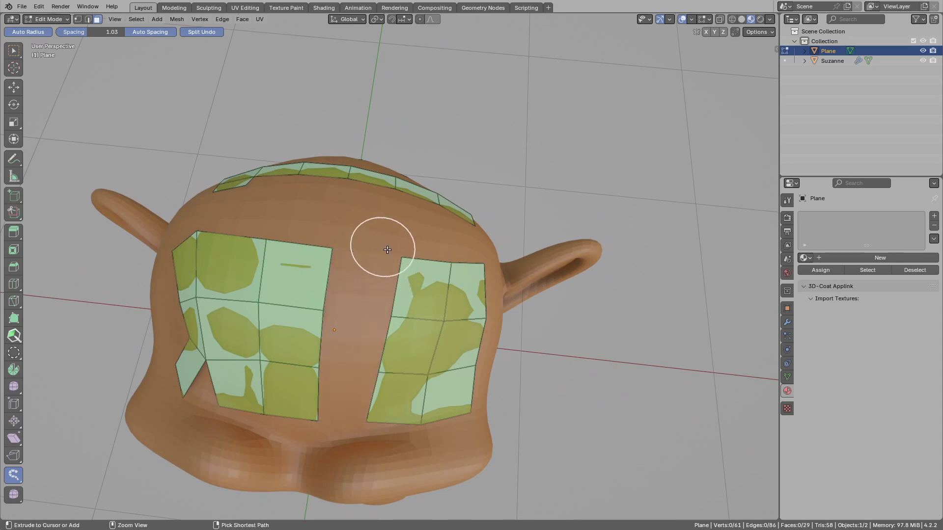
# - Try two more quad strokes down the forehead gap from different starting positions, undoing each of them
pyautogui.moveTo(372, 242); pyautogui.dragTo(373, 261, button='middle')
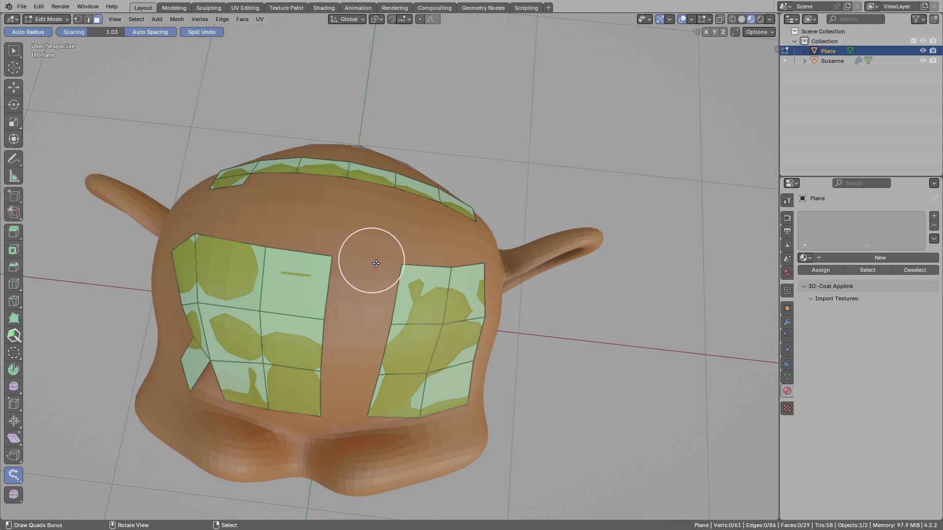
pyautogui.moveTo(370, 305); pyautogui.dragTo(357, 400)
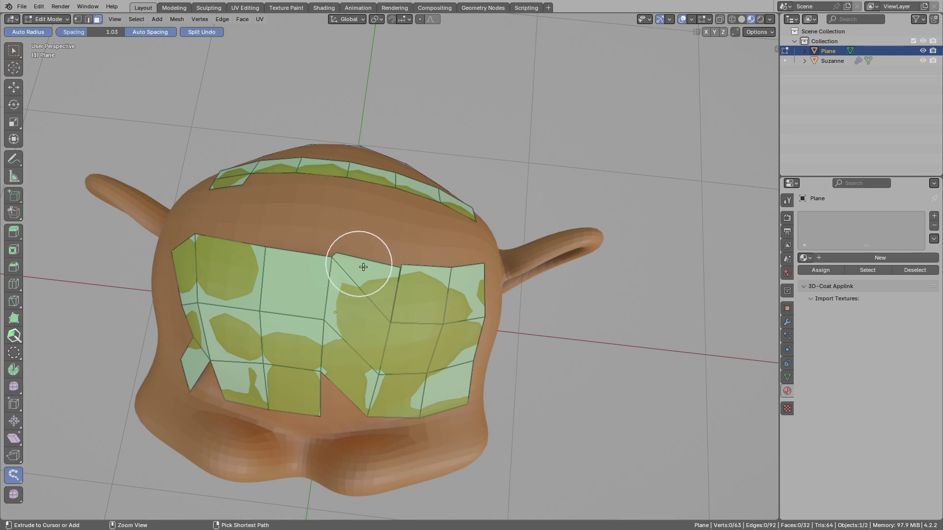
pyautogui.hotkey('ctrl', 'z')
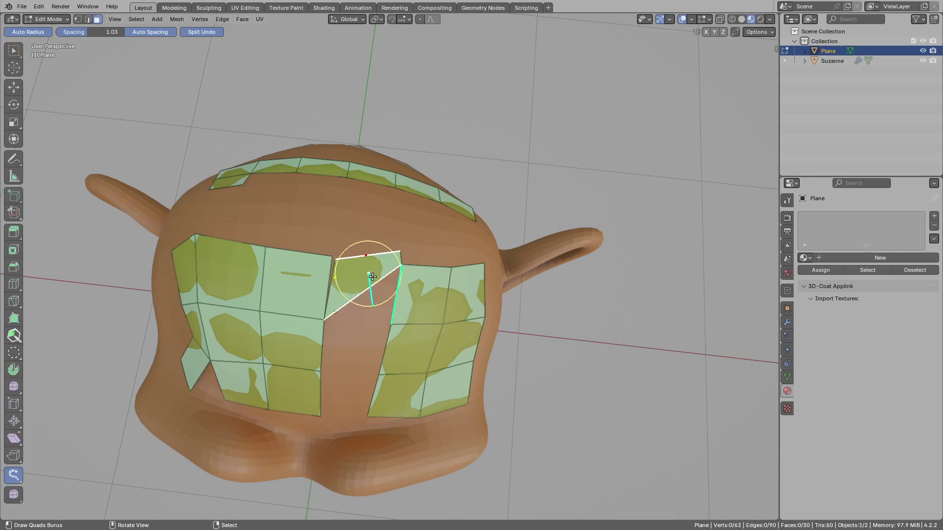
pyautogui.moveTo(368, 304); pyautogui.dragTo(347, 326)
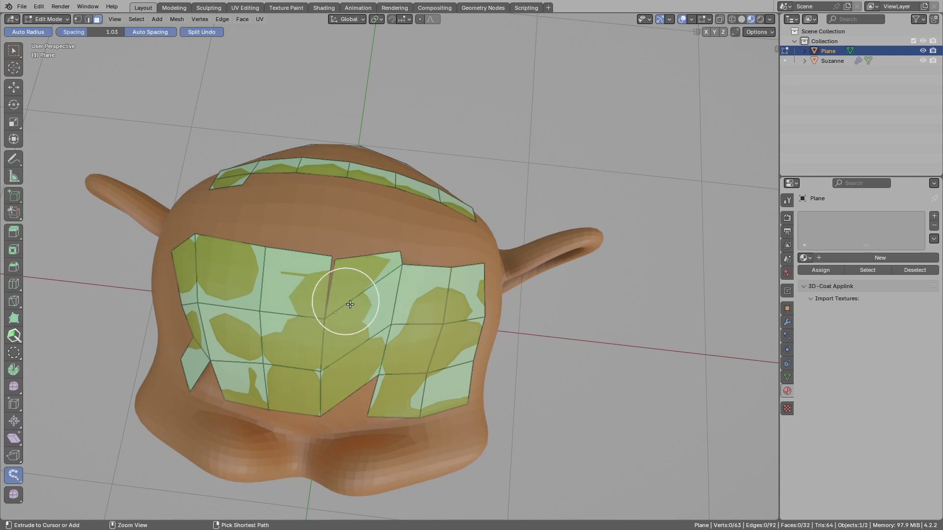
pyautogui.hotkey('ctrl', 'z')
pyautogui.hotkey('ctrl', 'z')
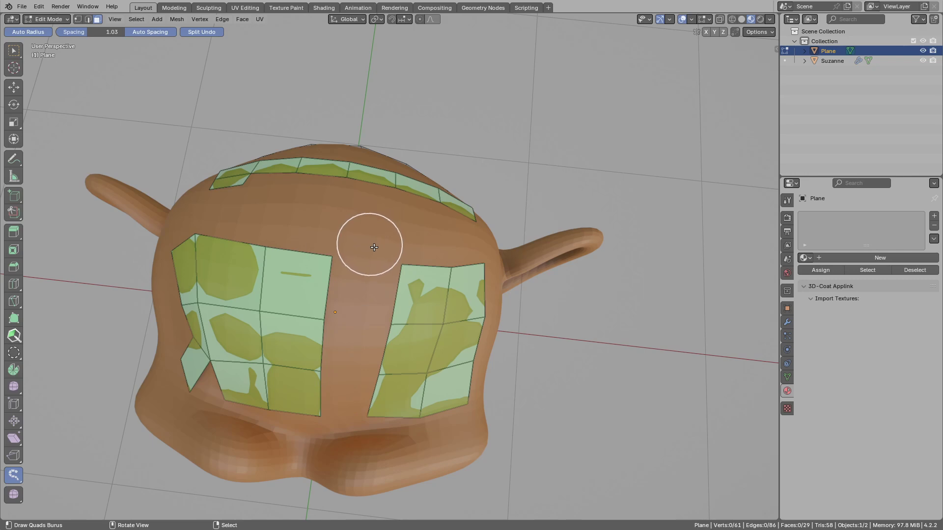
# - Refill the forehead gap with three quads, and connect the patch to the strip on top of the head with two rows of faces
pyautogui.moveTo(373, 253)
pyautogui.mouseDown()
pyautogui.moveTo(360, 275)
pyautogui.moveTo(346, 424)
pyautogui.mouseUp()
pyautogui.moveTo(311, 260); pyautogui.dragTo(305, 283, button='middle')
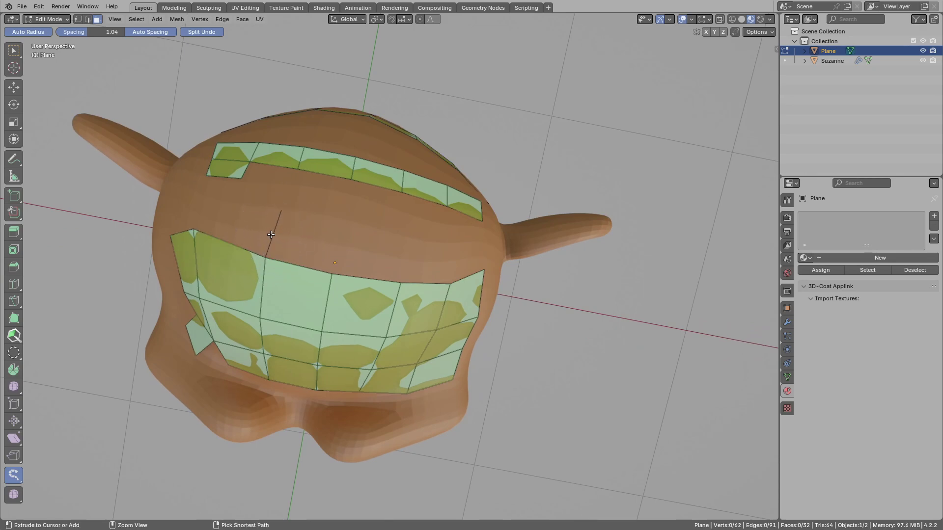
pyautogui.moveTo(265, 231)
pyautogui.mouseDown()
pyautogui.moveTo(373, 259)
pyautogui.moveTo(492, 265)
pyautogui.mouseUp()
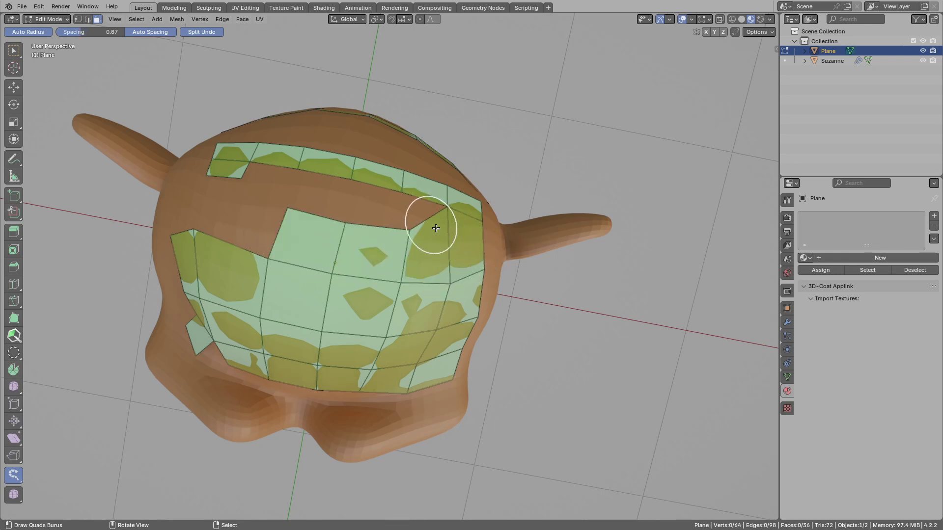
pyautogui.moveTo(408, 214); pyautogui.dragTo(284, 183)
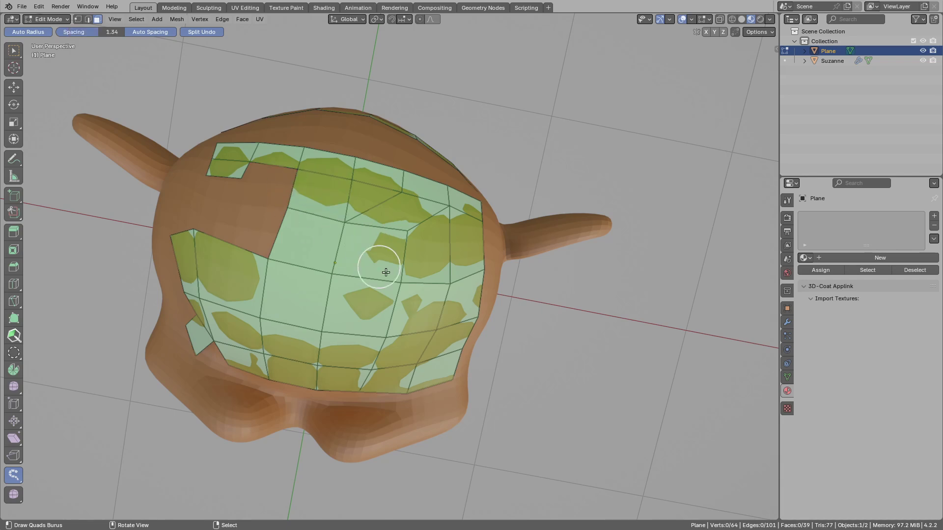
pyautogui.moveTo(386, 269)
pyautogui.mouseDown(button='middle')
pyautogui.moveTo(365, 256)
pyautogui.moveTo(337, 294)
pyautogui.moveTo(219, 193)
pyautogui.mouseUp(button='middle')
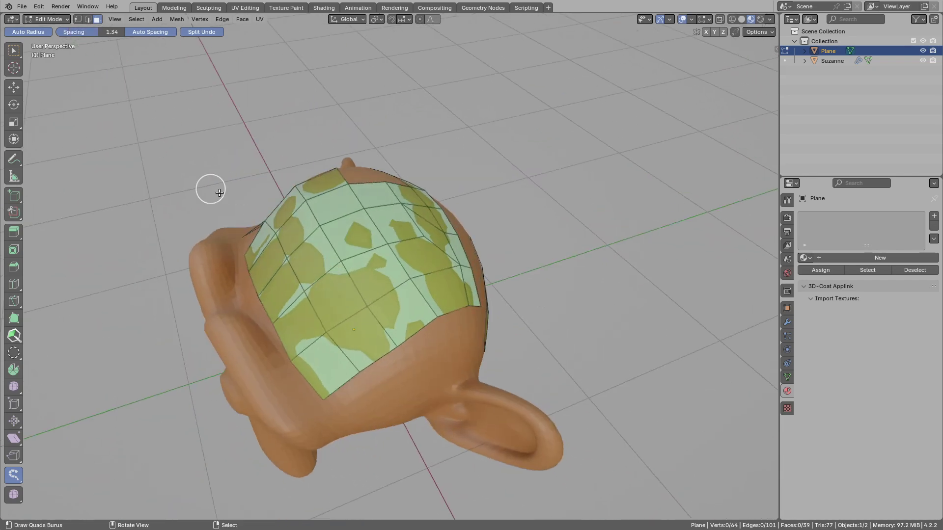
# - Open the recent file XraSnapBug2.blend
pyautogui.click(19, 7)
pyautogui.moveTo(61, 38)
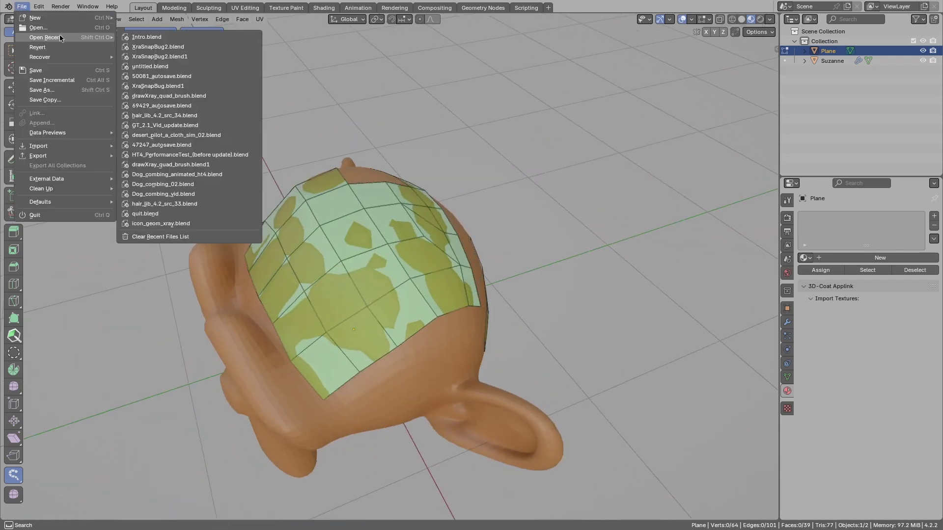
pyautogui.click(156, 51)
pyautogui.click(427, 283)
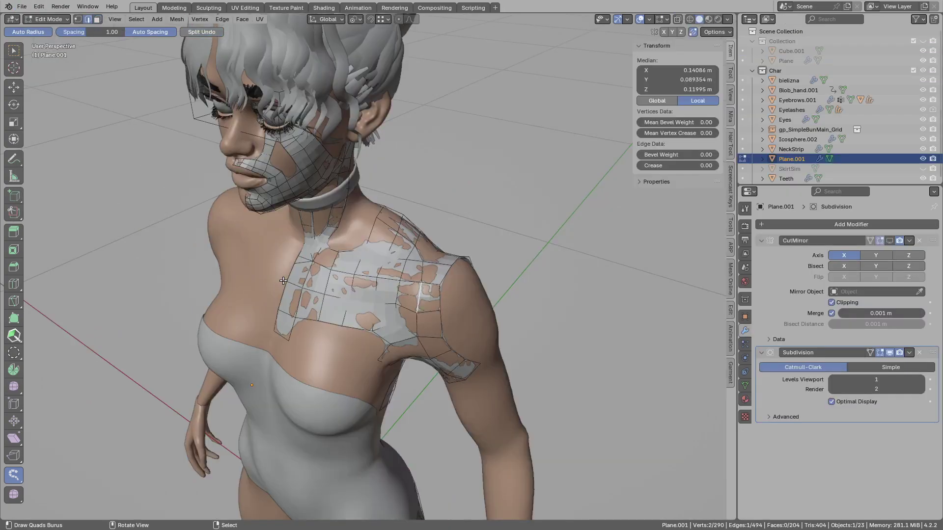
# - Enable Xray for the fully selected retopology mesh Plane.001, and check its Snap to Collection setting with the Body collection
pyautogui.press('a')
pyautogui.moveTo(358, 296); pyautogui.dragTo(400, 257, button='middle')
pyautogui.click(649, 19)
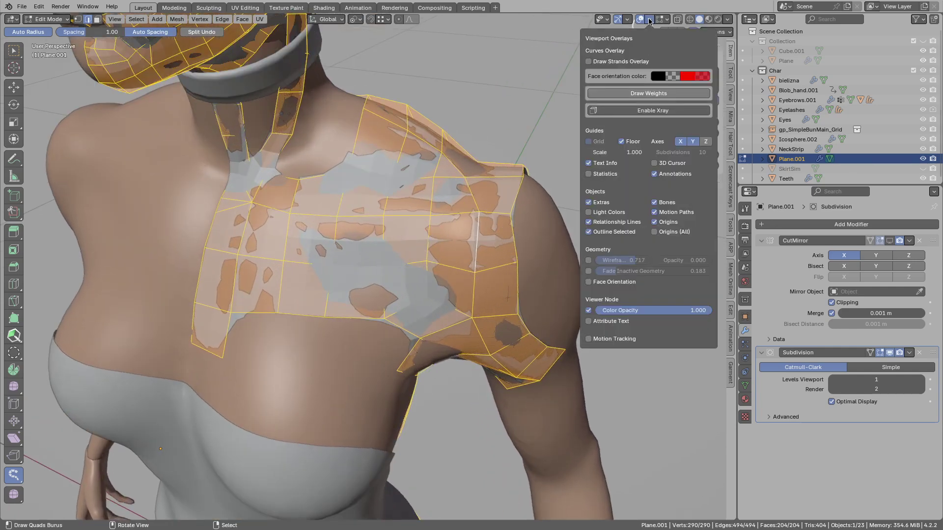
pyautogui.click(648, 110)
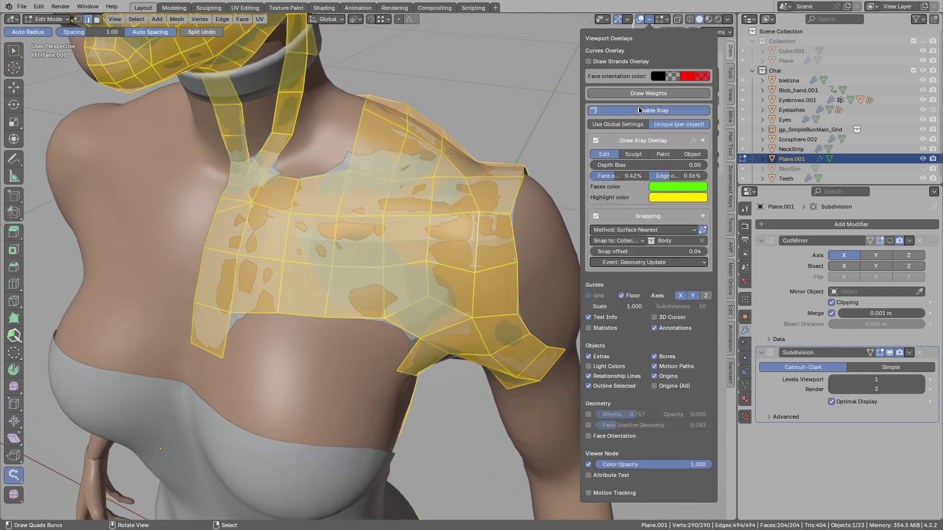
pyautogui.click(607, 241)
pyautogui.click(627, 275)
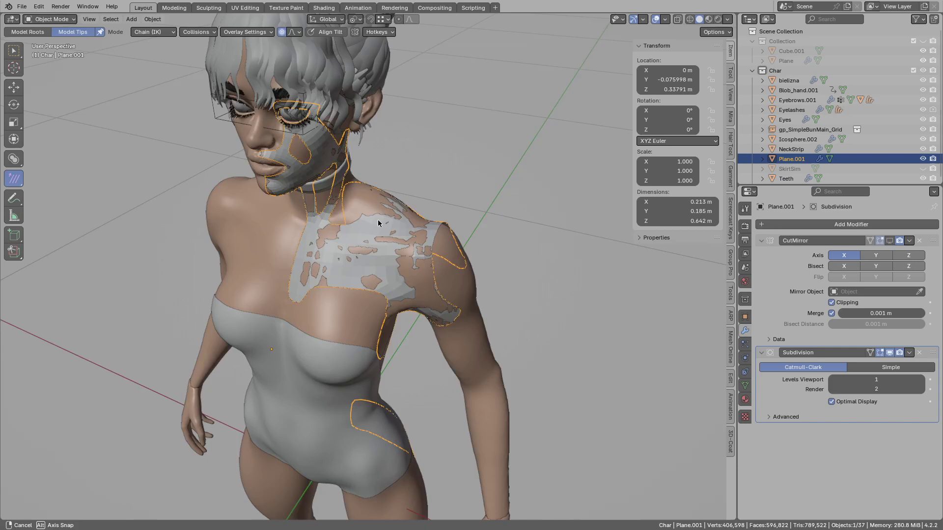
# - Inspect the separate body and head sculpt objects in Object Mode, and return to editing the retopology mesh Plane.001
pyautogui.click(311, 215)
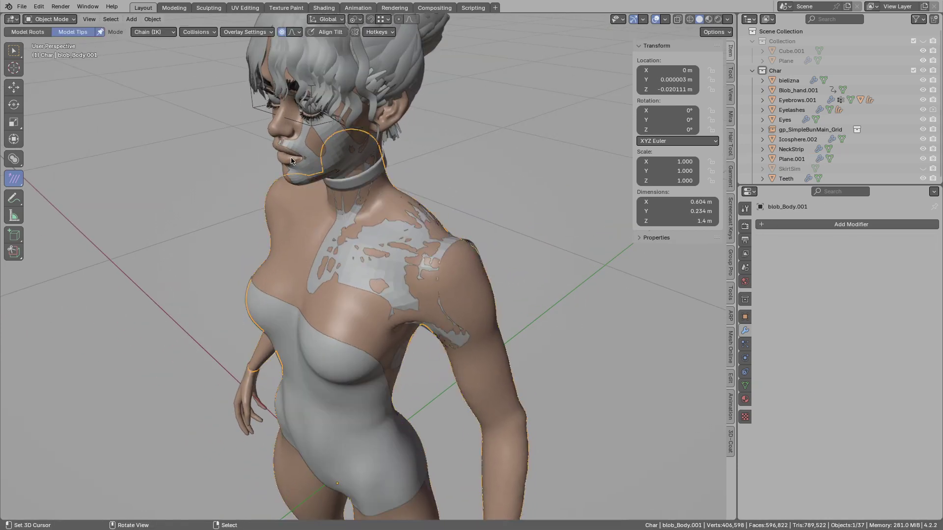
pyautogui.click(291, 160)
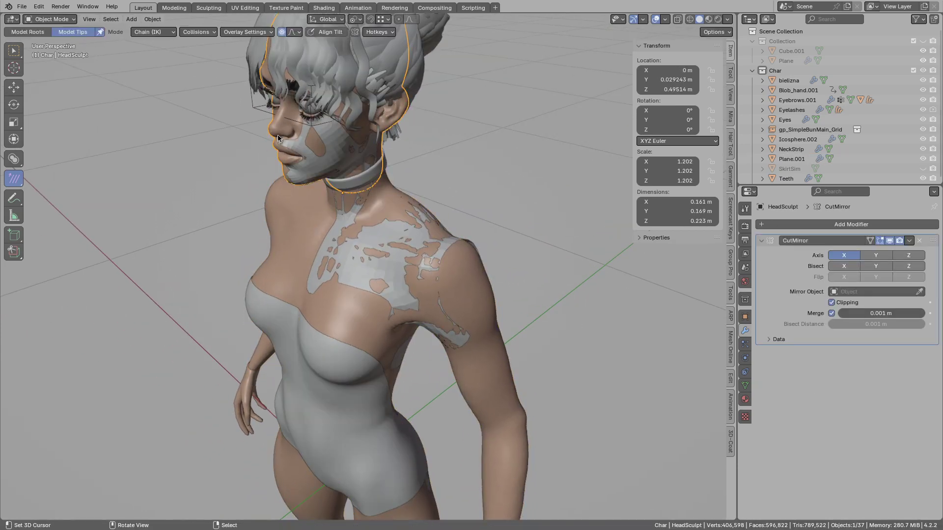
pyautogui.scroll(3, 380, 264)
pyautogui.moveTo(390, 285); pyautogui.dragTo(407, 276, button='middle')
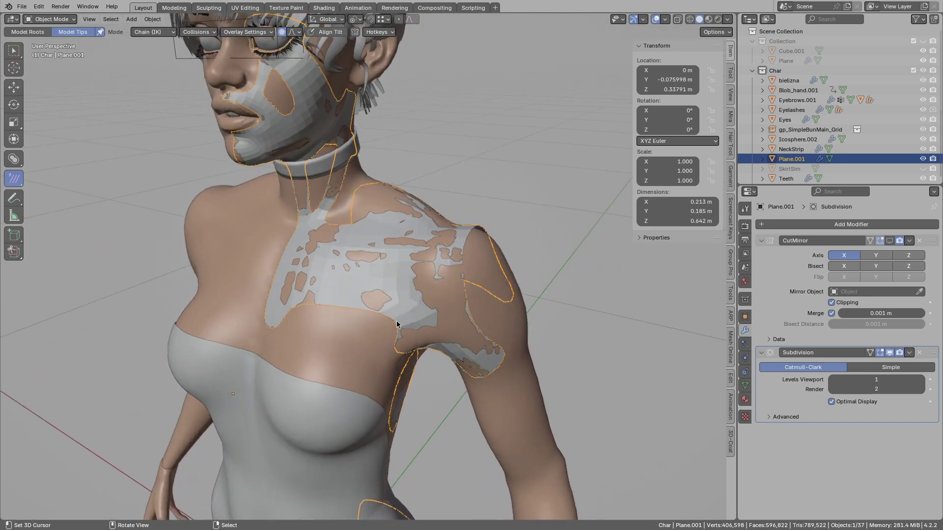
pyautogui.press('Tab')
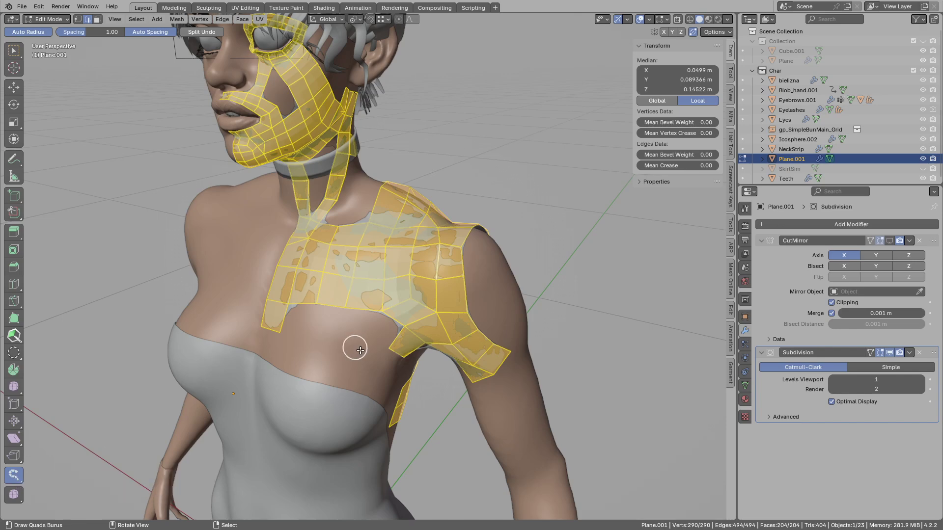
# - Draw a row of four quads along the chest patch's lower edge and a strip of six quads down the middle of the torso
pyautogui.moveTo(397, 339)
pyautogui.mouseDown()
pyautogui.moveTo(337, 320)
pyautogui.moveTo(285, 318)
pyautogui.mouseUp()
pyautogui.rightClick(284, 320)
pyautogui.moveTo(299, 322); pyautogui.dragTo(344, 315, button='middle')
pyautogui.keyDown('shift'); pyautogui.moveTo(254, 355); pyautogui.dragTo(283, 233, button='middle'); pyautogui.keyUp('shift')
pyautogui.moveTo(272, 238)
pyautogui.mouseDown()
pyautogui.moveTo(266, 357)
pyautogui.moveTo(275, 440)
pyautogui.mouseUp()
pyautogui.moveTo(217, 398); pyautogui.dragTo(273, 343, button='middle')
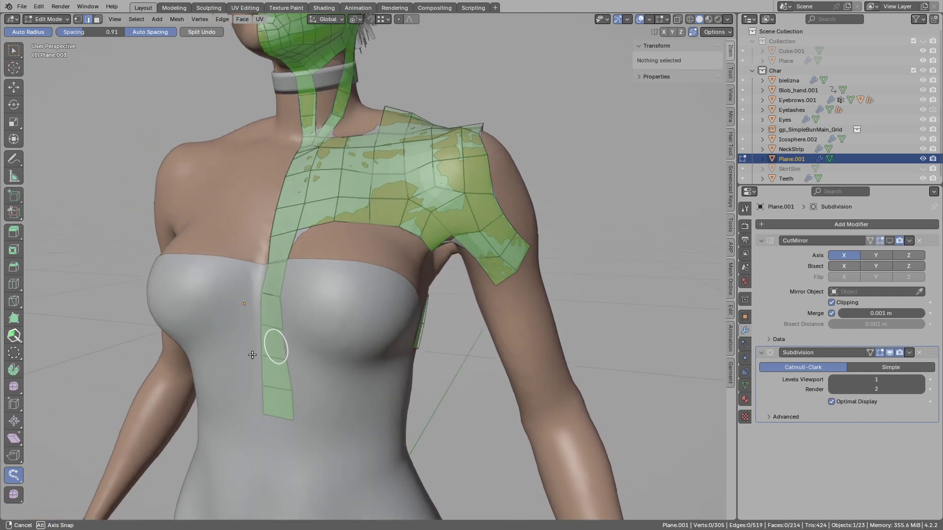
# - Draw a quad strip from the centre strip under the breast up to the armpit, and add one loop cut near its upper end
pyautogui.moveTo(288, 320)
pyautogui.mouseDown()
pyautogui.moveTo(337, 343)
pyautogui.moveTo(385, 341)
pyautogui.mouseUp()
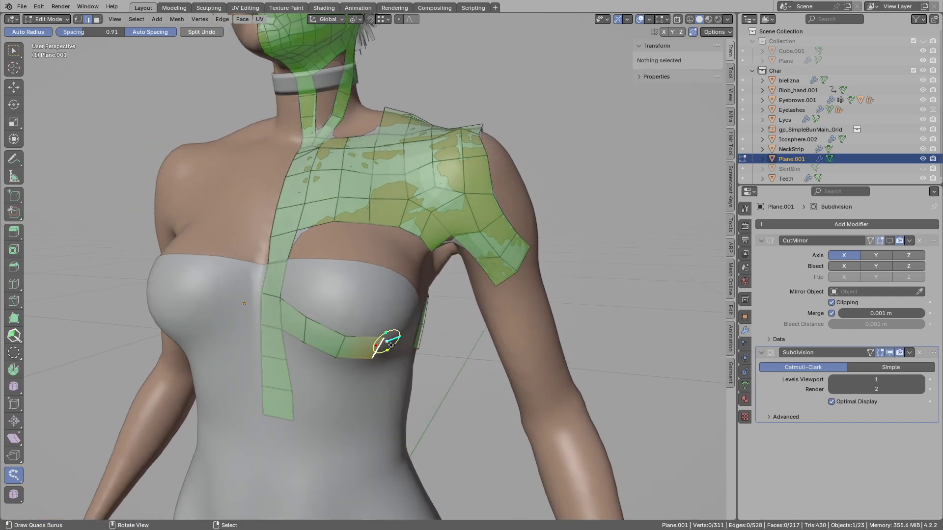
pyautogui.moveTo(385, 341); pyautogui.dragTo(400, 344, button='middle')
pyautogui.moveTo(372, 349)
pyautogui.mouseDown()
pyautogui.moveTo(421, 292)
pyautogui.moveTo(442, 247)
pyautogui.mouseUp()
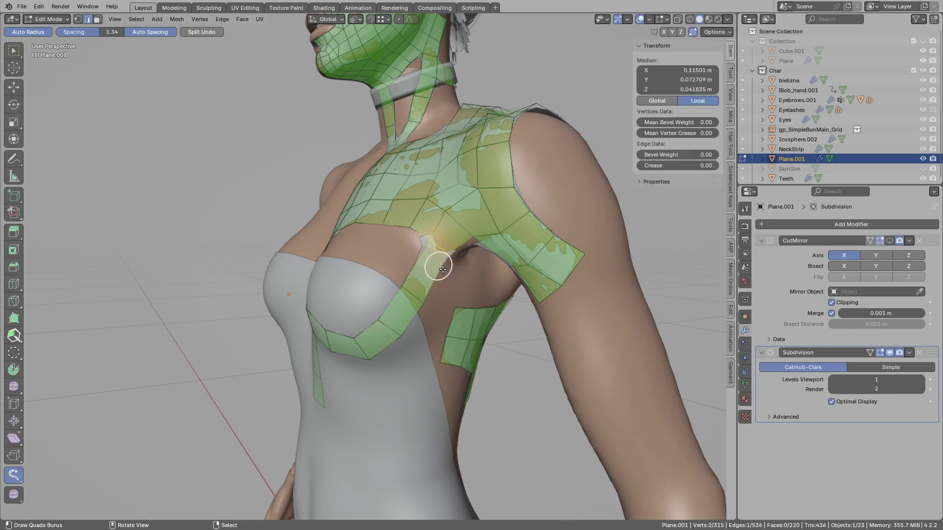
pyautogui.moveTo(436, 263)
pyautogui.mouseDown(button='middle')
pyautogui.moveTo(425, 276)
pyautogui.moveTo(437, 272)
pyautogui.mouseUp(button='middle')
pyautogui.hotkey('ctrl', 'r')
pyautogui.click(424, 273)
pyautogui.rightClick(422, 271)
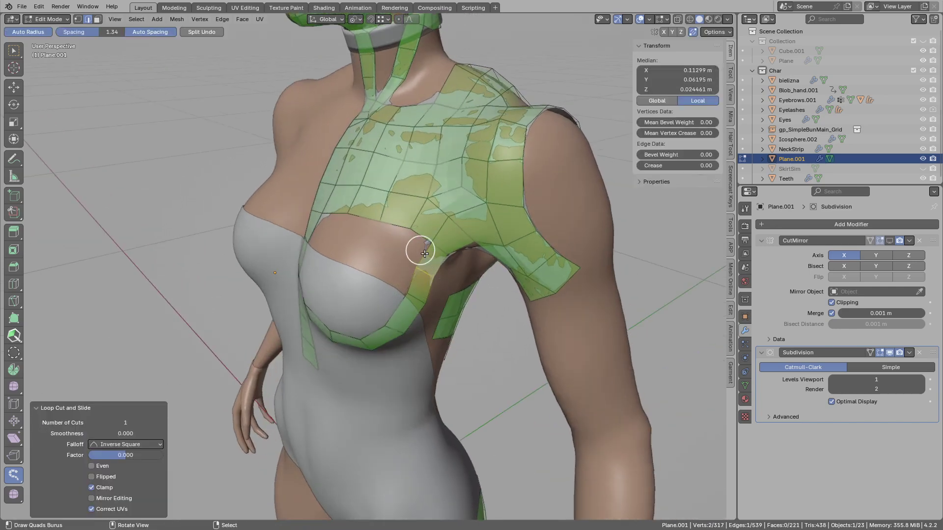
# - Draw a row of four quads across the top of the breast from the armpit side to the centre strip
pyautogui.moveTo(424, 257); pyautogui.dragTo(351, 234)
pyautogui.moveTo(351, 233); pyautogui.dragTo(379, 231, button='middle')
pyautogui.moveTo(295, 239); pyautogui.dragTo(347, 238, button='middle')
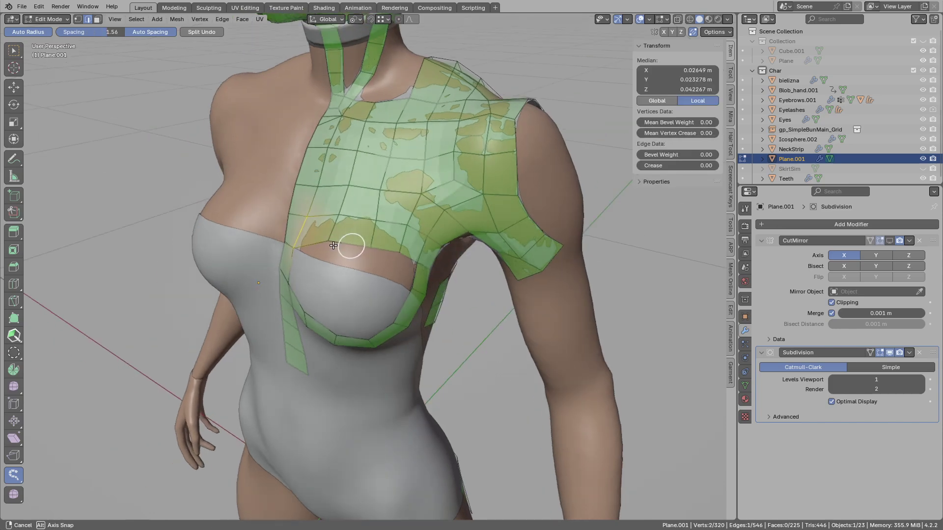
# - Draw a column of three quads down the front of the breast to the lower strip, and move one of its edges
pyautogui.moveTo(347, 238)
pyautogui.mouseDown()
pyautogui.moveTo(337, 295)
pyautogui.moveTo(352, 333)
pyautogui.mouseUp()
pyautogui.moveTo(360, 302); pyautogui.dragTo(367, 287, button='middle')
pyautogui.rightClick(341, 295)
pyautogui.press('g')
pyautogui.click(356, 301)
# - Try two quad strokes down the opening between the new column and the centre strip, undoing each of them
pyautogui.rightClick(349, 274)
pyautogui.moveTo(304, 256); pyautogui.dragTo(311, 311)
pyautogui.hotkey('ctrl', 'z')
pyautogui.moveTo(332, 267)
pyautogui.mouseDown()
pyautogui.moveTo(299, 279)
pyautogui.moveTo(326, 312)
pyautogui.mouseUp()
pyautogui.hotkey('ctrl', 'z')
# - Move an edge near the bottom of the inner breast opening, and fill the opening with a column of three quads
pyautogui.moveTo(318, 344); pyautogui.dragTo(331, 327, button='middle')
pyautogui.rightClick(320, 332)
pyautogui.press('g')
pyautogui.click(311, 343)
pyautogui.moveTo(308, 289); pyautogui.dragTo(346, 322)
pyautogui.hotkey('ctrl', 'z')
pyautogui.moveTo(310, 286)
pyautogui.mouseDown()
pyautogui.moveTo(320, 339)
pyautogui.moveTo(334, 344)
pyautogui.mouseUp()
# - Try several quad strokes down the inner side of the remaining breast opening, undoing each of them
pyautogui.moveTo(334, 344)
pyautogui.mouseDown(button='middle')
pyautogui.moveTo(359, 347)
pyautogui.moveTo(386, 255)
pyautogui.mouseUp(button='middle')
pyautogui.moveTo(386, 255); pyautogui.dragTo(372, 313)
pyautogui.hotkey('ctrl', 'z')
pyautogui.moveTo(383, 253); pyautogui.dragTo(376, 311)
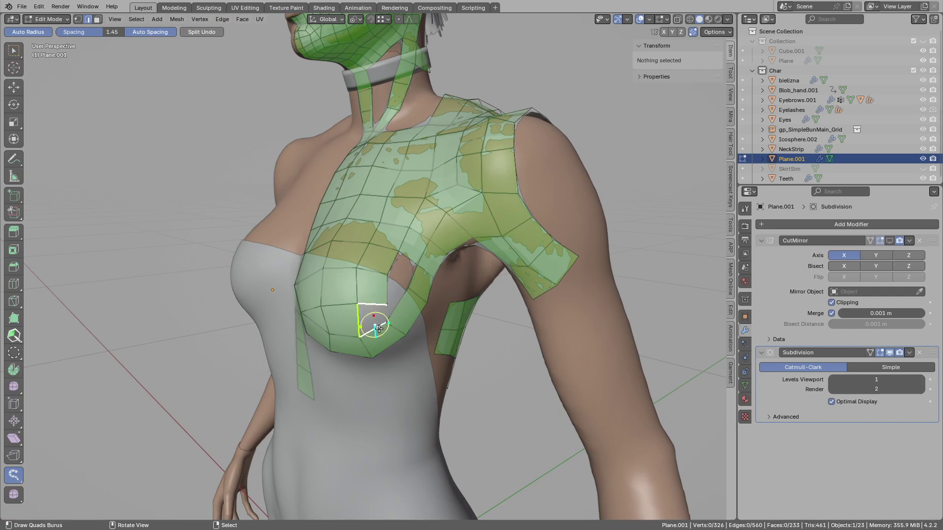
pyautogui.hotkey('ctrl', 'z')
pyautogui.hotkey('ctrl', 'z')
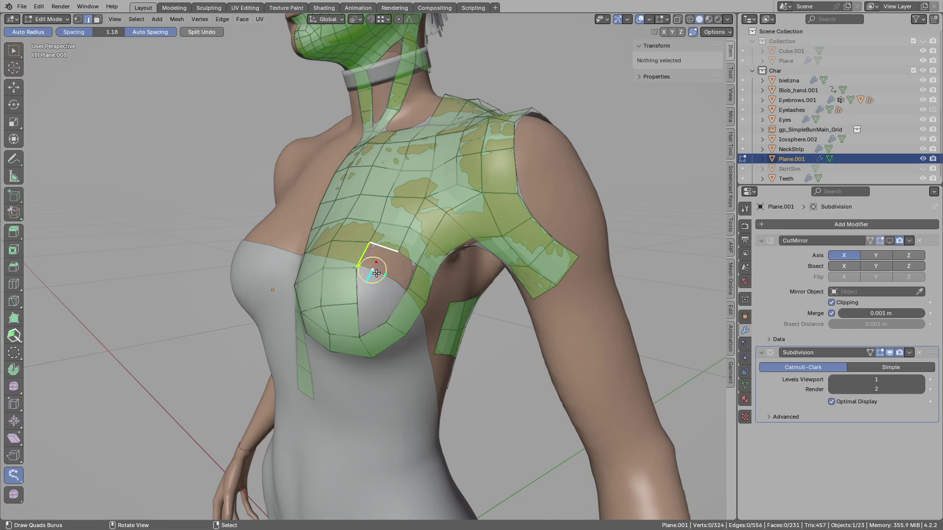
pyautogui.click(377, 273)
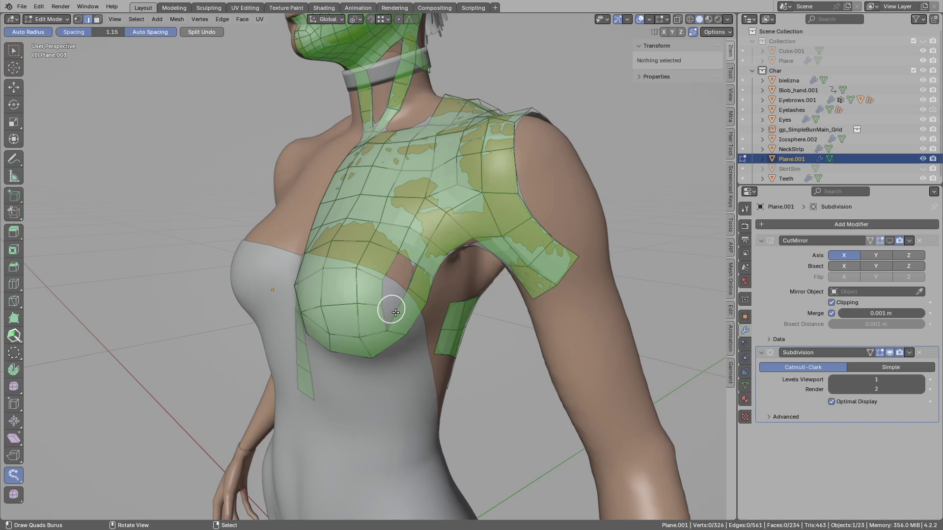
pyautogui.hotkey('ctrl', 'z')
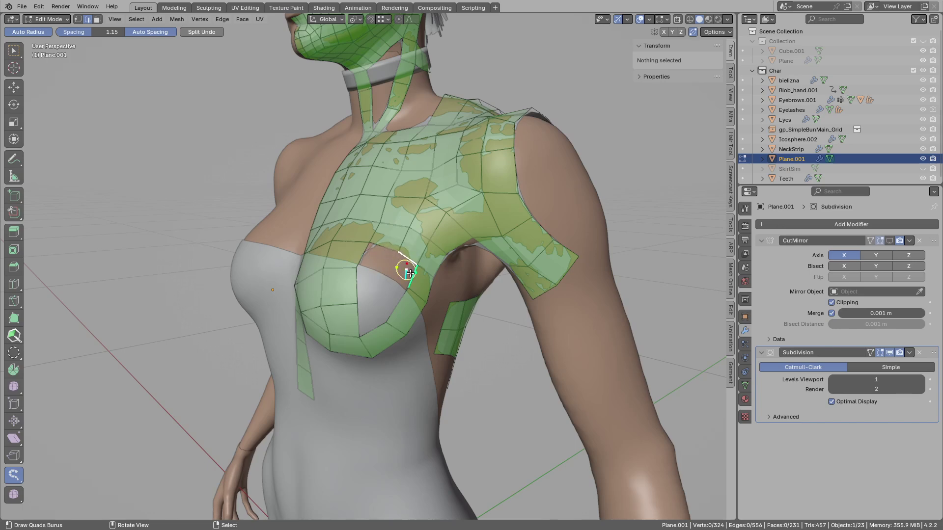
# - Draw three quads along the outer strip's inner edge, curving round to the bottom of the remaining breast opening
pyautogui.click(411, 274)
pyautogui.click(363, 329)
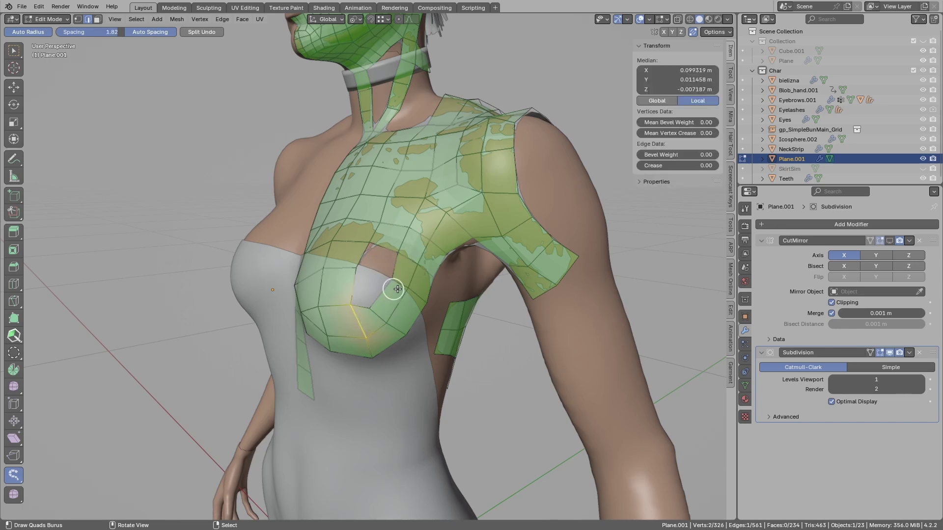
# - Close the remaining breast opening with two quads
pyautogui.click(370, 290)
pyautogui.moveTo(387, 308); pyautogui.dragTo(392, 301, button='middle')
pyautogui.scroll(2, 352, 307)
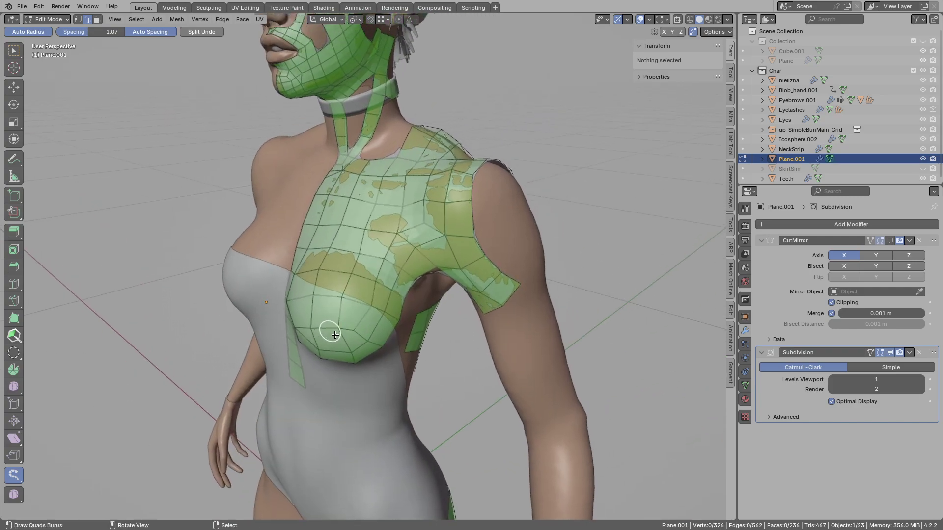
# - Smooth the new breast quads with the VPS Smooth Brush at 50% smoothing
pyautogui.click(14, 496)
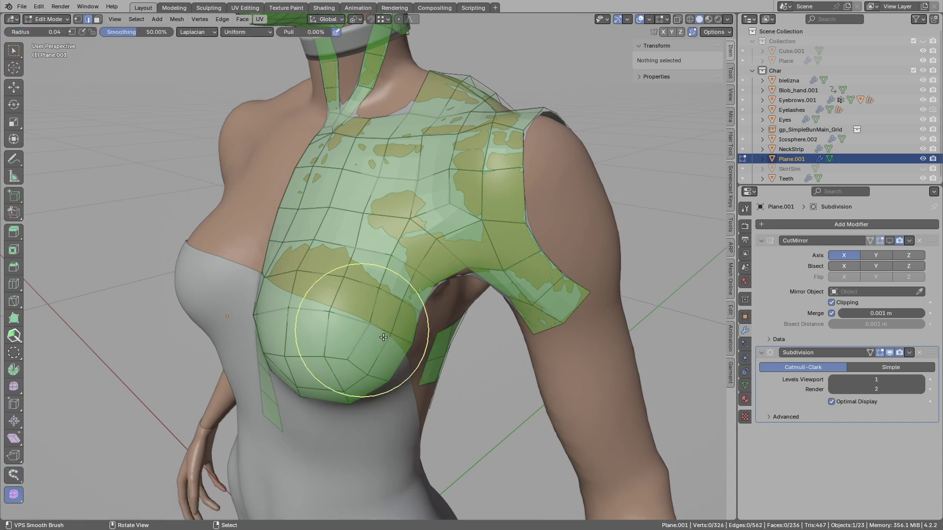
pyautogui.moveTo(383, 338); pyautogui.dragTo(383, 339)
pyautogui.moveTo(384, 340)
pyautogui.mouseDown(button='middle')
pyautogui.moveTo(347, 362)
pyautogui.moveTo(336, 298)
pyautogui.mouseUp(button='middle')
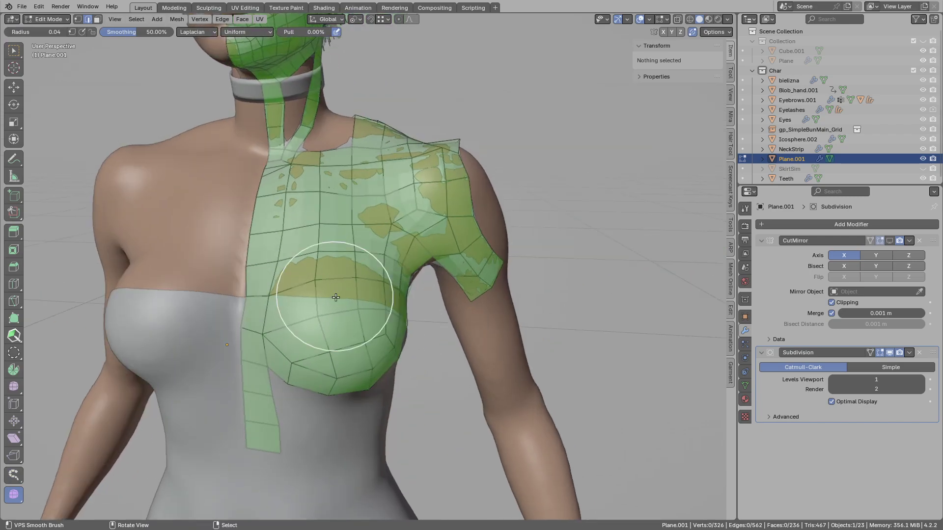
pyautogui.moveTo(319, 343)
pyautogui.mouseDown()
pyautogui.moveTo(303, 354)
pyautogui.moveTo(320, 285)
pyautogui.mouseUp()
pyautogui.moveTo(348, 259); pyautogui.dragTo(317, 321, button='middle')
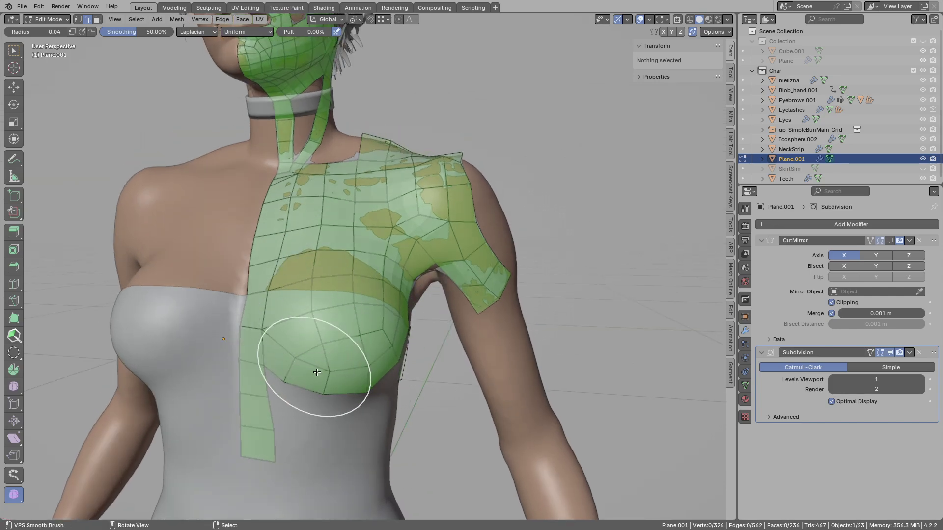
# - Collapse two edges on the lower breast with Collapse Edges & Faces
pyautogui.rightClick(318, 373)
pyautogui.press('x')
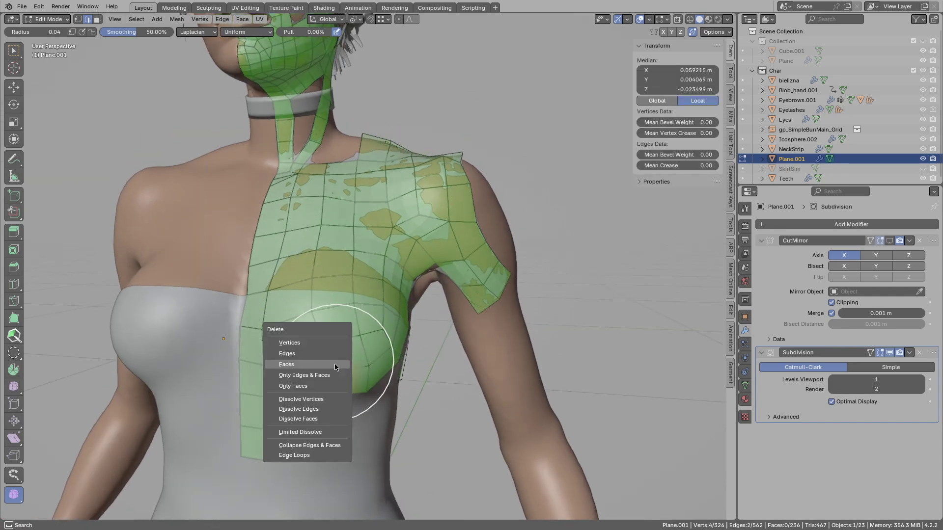
pyautogui.click(319, 449)
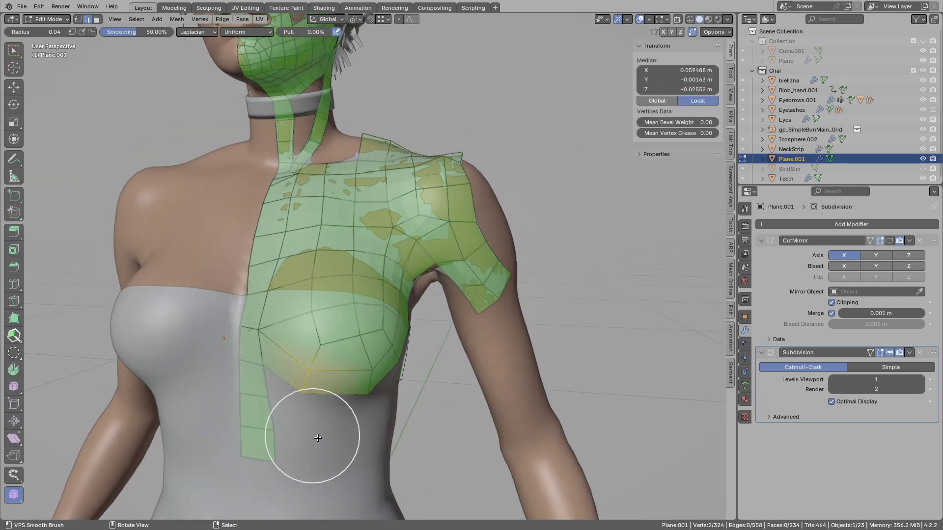
# - Deselect everything and smooth the simplified breast mesh across its front towards the inner side
pyautogui.keyDown('alt'); pyautogui.rightClick(387, 343); pyautogui.keyUp('alt')
pyautogui.moveTo(388, 343)
pyautogui.mouseDown(button='middle')
pyautogui.moveTo(364, 350)
pyautogui.moveTo(362, 339)
pyautogui.mouseUp(button='middle')
pyautogui.hotkey('alt', 'a')
pyautogui.moveTo(344, 300)
pyautogui.mouseDown()
pyautogui.moveTo(310, 305)
pyautogui.moveTo(273, 347)
pyautogui.mouseUp()
# - Using Draw Quads, connect the breast to the side patch with four quads, and extend the back patch with another four-quad column
pyautogui.click(13, 475)
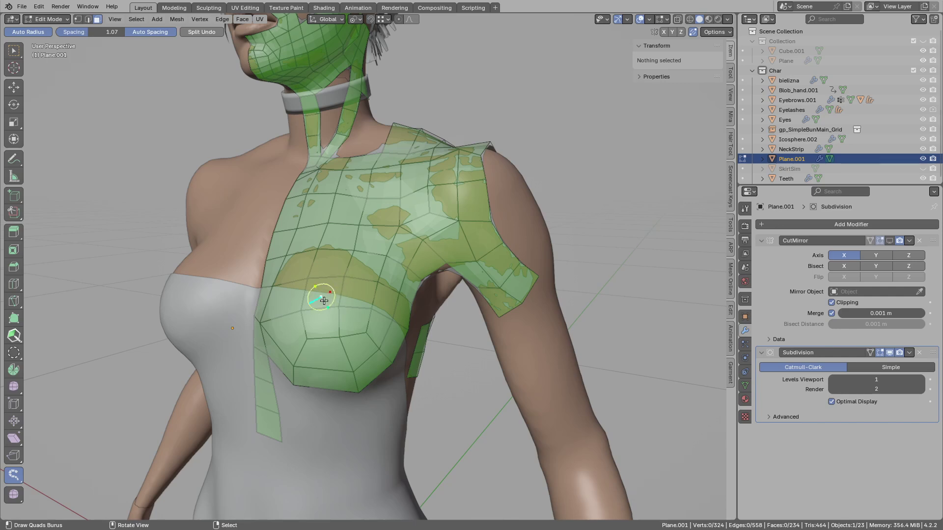
pyautogui.moveTo(369, 313)
pyautogui.mouseDown(button='middle')
pyautogui.moveTo(374, 336)
pyautogui.moveTo(381, 323)
pyautogui.moveTo(371, 325)
pyautogui.mouseUp(button='middle')
pyautogui.moveTo(371, 303)
pyautogui.mouseDown()
pyautogui.moveTo(396, 336)
pyautogui.moveTo(388, 362)
pyautogui.moveTo(411, 360)
pyautogui.mouseUp()
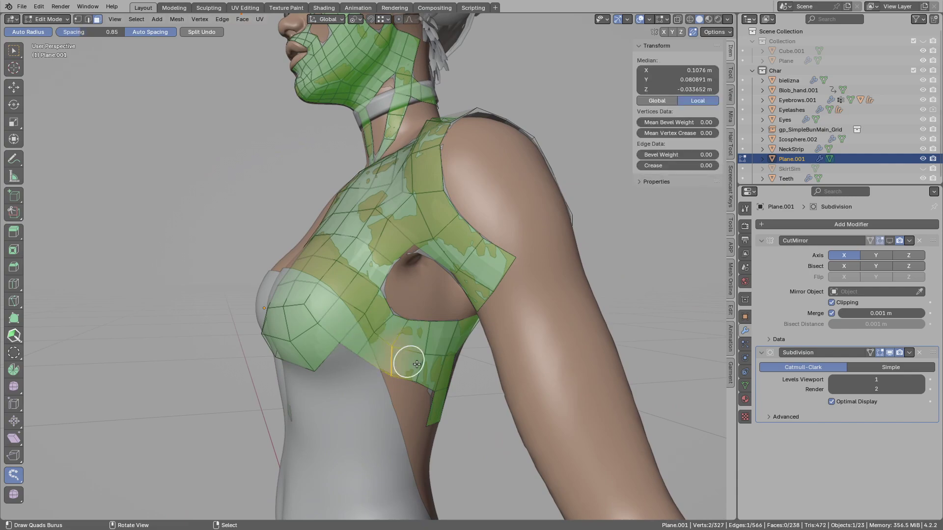
pyautogui.moveTo(411, 360)
pyautogui.mouseDown(button='middle')
pyautogui.moveTo(351, 326)
pyautogui.moveTo(419, 320)
pyautogui.moveTo(377, 229)
pyautogui.mouseUp(button='middle')
pyautogui.moveTo(377, 228); pyautogui.dragTo(387, 429)
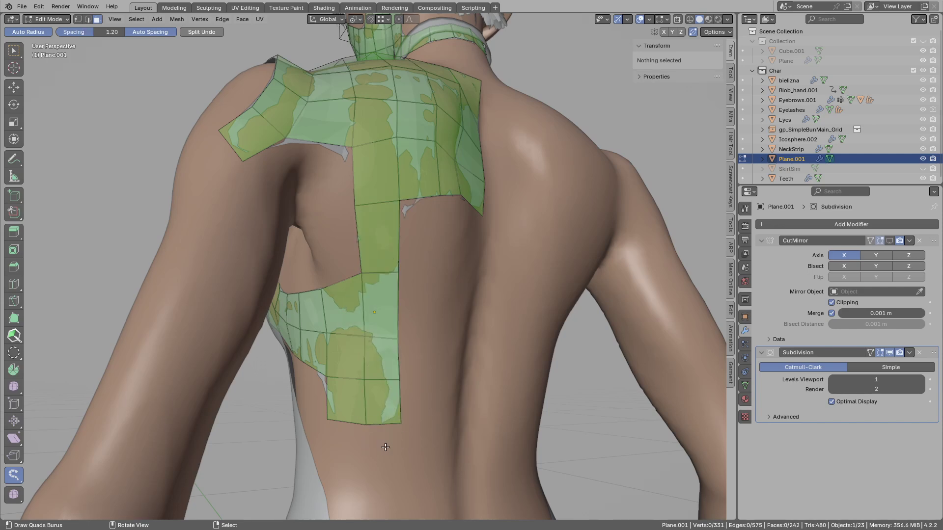
# - Draw quads around the upper arm to close the sleeve band, and run a quad strip from it up to the shoulder
pyautogui.moveTo(386, 429)
pyautogui.mouseDown(button='middle')
pyautogui.moveTo(267, 280)
pyautogui.moveTo(387, 295)
pyautogui.mouseUp(button='middle')
pyautogui.moveTo(434, 318); pyautogui.dragTo(486, 317)
pyautogui.moveTo(486, 317); pyautogui.dragTo(385, 319, button='middle')
pyautogui.moveTo(375, 322); pyautogui.dragTo(417, 284)
pyautogui.moveTo(417, 284); pyautogui.dragTo(424, 291, button='middle')
pyautogui.moveTo(459, 317)
pyautogui.mouseDown()
pyautogui.moveTo(449, 249)
pyautogui.moveTo(411, 179)
pyautogui.moveTo(414, 158)
pyautogui.mouseUp()
pyautogui.moveTo(415, 157); pyautogui.dragTo(424, 235, button='middle')
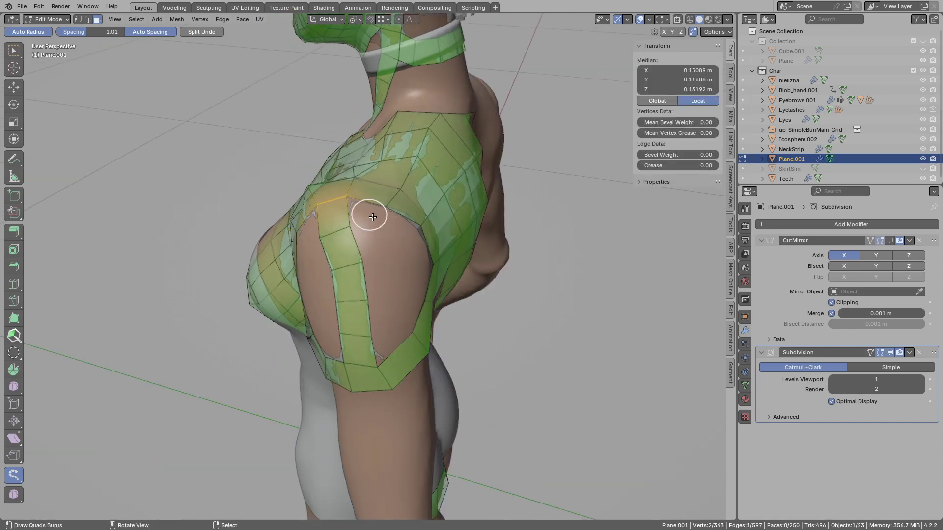
# - Bridge the rear shoulder opening with two quads, and fill the front shoulder opening with quads
pyautogui.moveTo(364, 286); pyautogui.dragTo(425, 251)
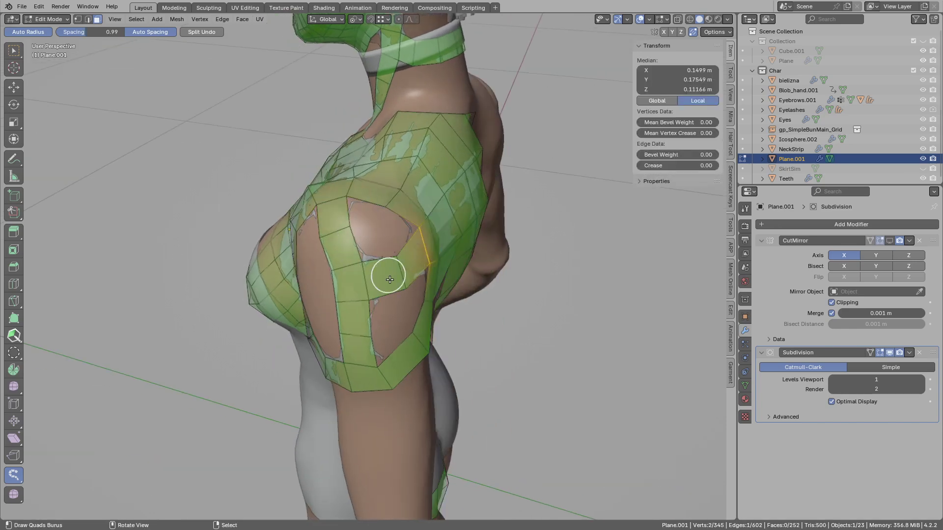
pyautogui.moveTo(320, 281)
pyautogui.mouseDown(button='middle')
pyautogui.moveTo(378, 273)
pyautogui.moveTo(488, 226)
pyautogui.mouseUp(button='middle')
pyautogui.moveTo(491, 223); pyautogui.dragTo(434, 256)
pyautogui.moveTo(479, 202)
pyautogui.mouseDown()
pyautogui.moveTo(428, 219)
pyautogui.moveTo(432, 182)
pyautogui.mouseUp()
pyautogui.moveTo(477, 278)
pyautogui.mouseDown(button='middle')
pyautogui.moveTo(460, 270)
pyautogui.moveTo(450, 247)
pyautogui.mouseUp(button='middle')
pyautogui.moveTo(449, 222)
pyautogui.mouseDown()
pyautogui.moveTo(397, 246)
pyautogui.moveTo(448, 246)
pyautogui.mouseUp()
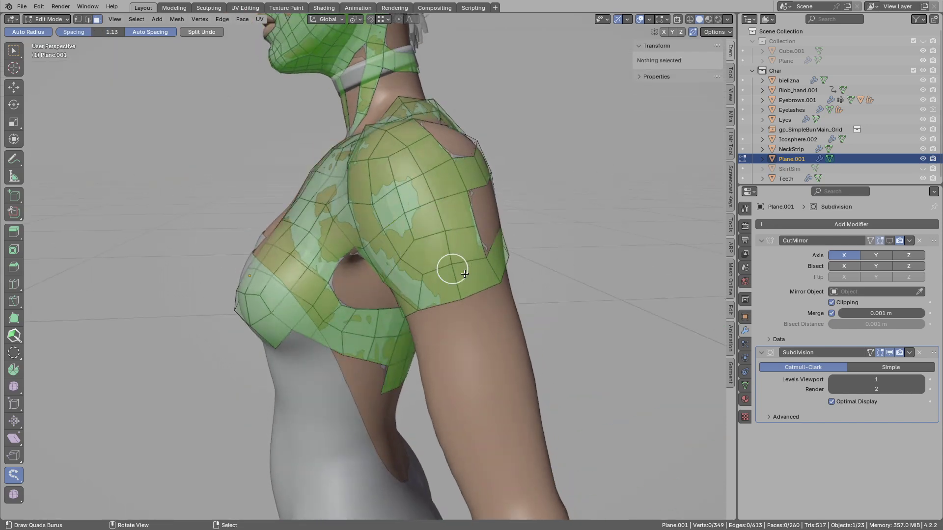
# - Add another four-quad column down the back, and one quad joining it to the upper back patch's lower corner
pyautogui.moveTo(448, 267)
pyautogui.mouseDown(button='middle')
pyautogui.moveTo(236, 273)
pyautogui.moveTo(333, 259)
pyautogui.moveTo(368, 231)
pyautogui.mouseUp(button='middle')
pyautogui.moveTo(368, 231); pyautogui.dragTo(398, 403)
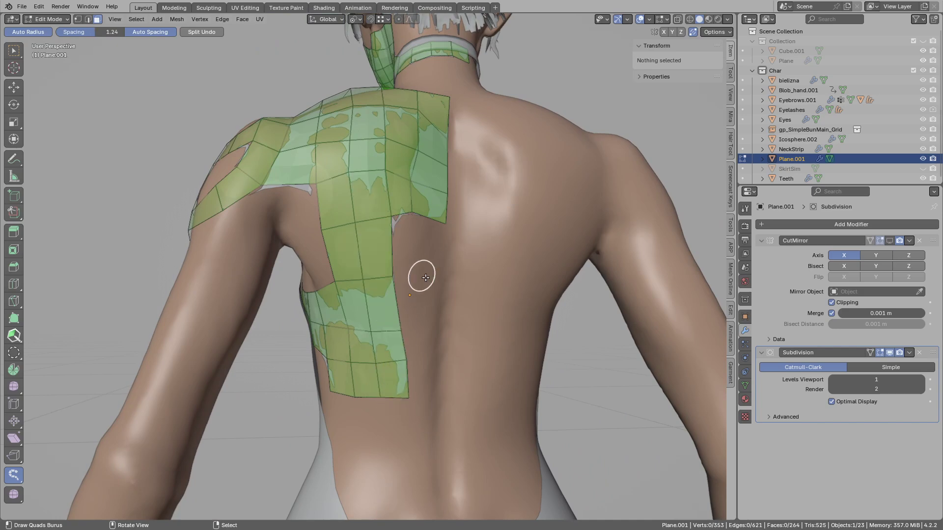
pyautogui.moveTo(426, 223); pyautogui.dragTo(396, 252)
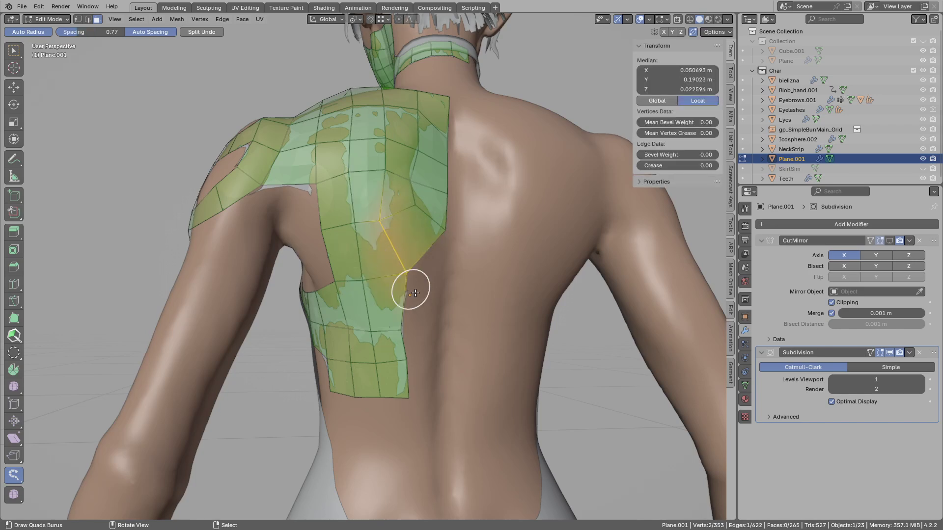
# - Try several quad strokes upward between the lower back patch and the spine, undoing each of them
pyautogui.scroll(1, 413, 292)
pyautogui.keyDown('shift'); pyautogui.moveTo(431, 408); pyautogui.dragTo(403, 367, button='middle'); pyautogui.keyUp('shift')
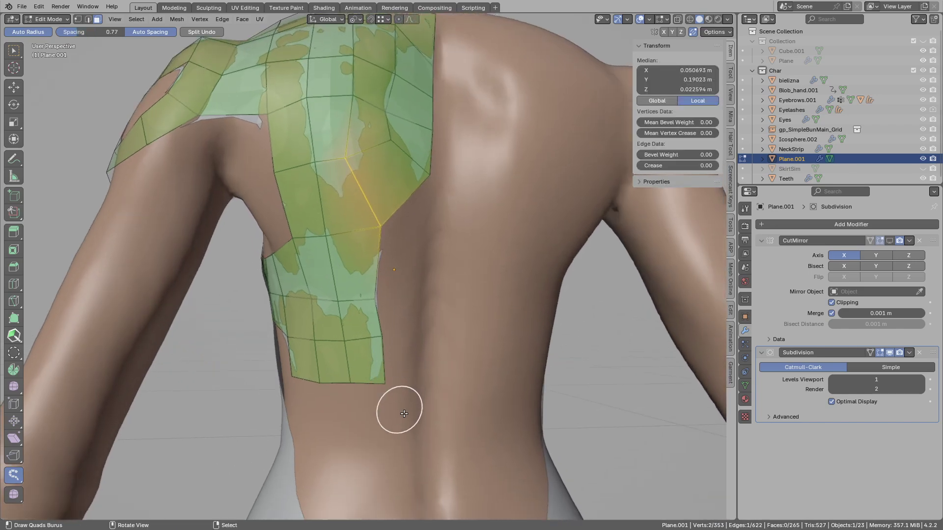
pyautogui.moveTo(404, 414); pyautogui.dragTo(406, 270)
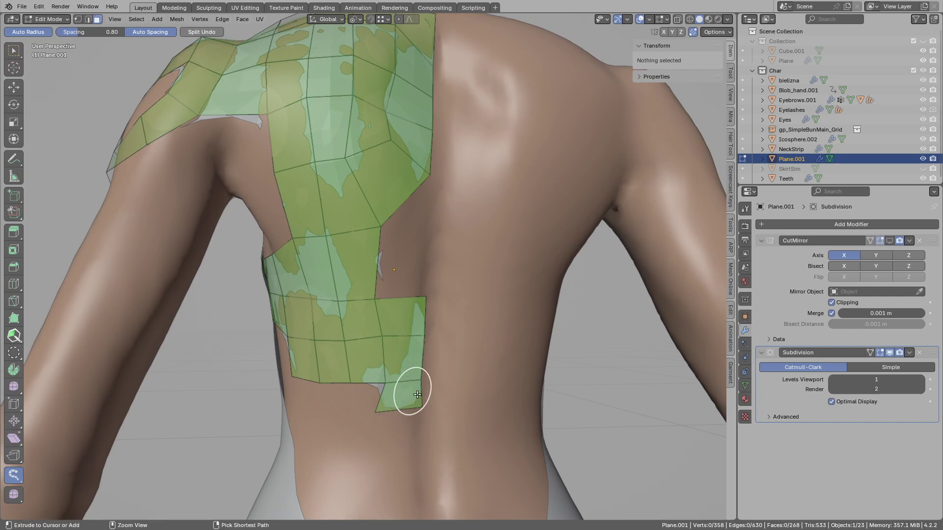
pyautogui.hotkey('ctrl', 'z')
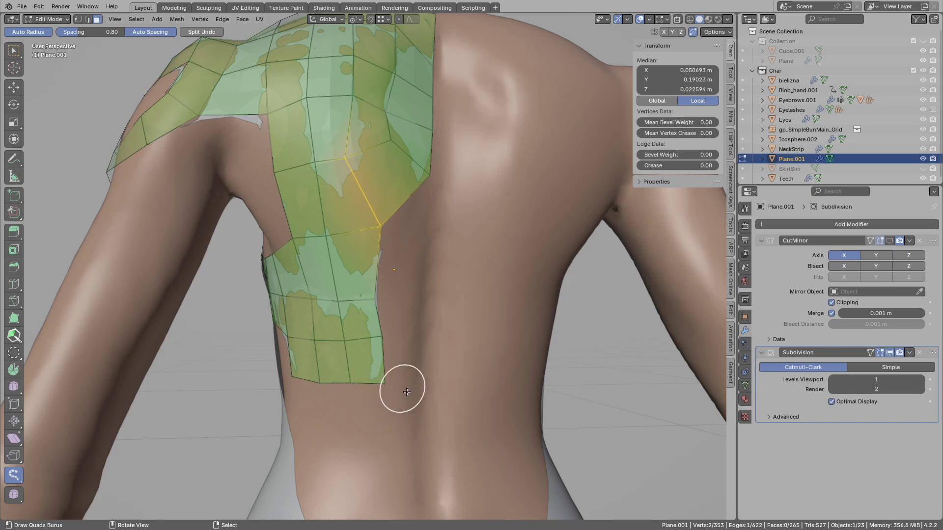
pyautogui.moveTo(400, 406); pyautogui.dragTo(401, 196)
pyautogui.hotkey('ctrl', 'z')
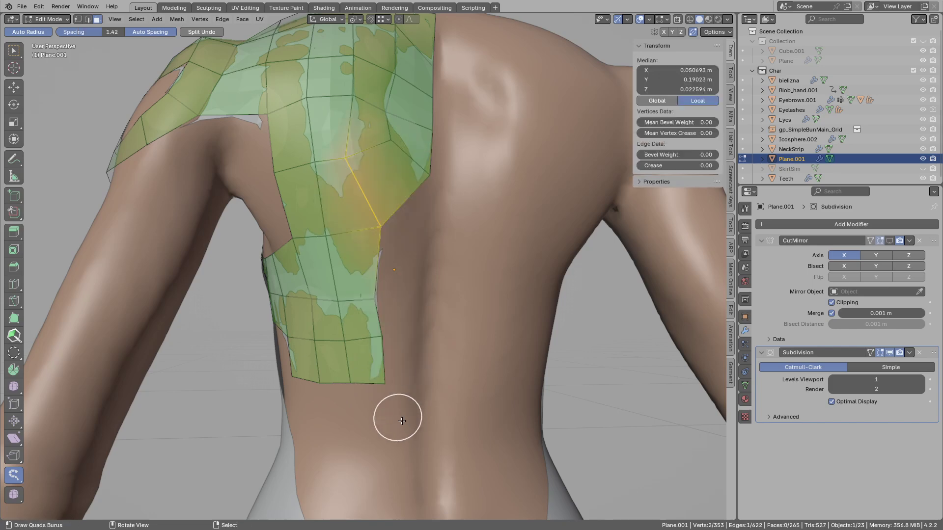
pyautogui.hotkey('ctrl', 'z')
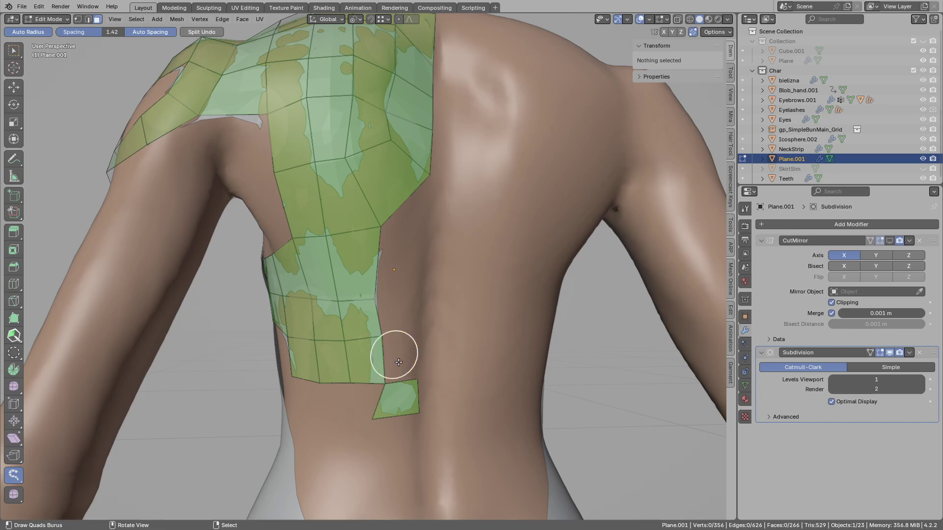
pyautogui.hotkey('ctrl', 'z')
# - Fill the gap between the back patch and the spine with three quads, from the lower edge to the upper back
pyautogui.moveTo(399, 363)
pyautogui.mouseDown()
pyautogui.moveTo(390, 363)
pyautogui.moveTo(431, 355)
pyautogui.mouseUp()
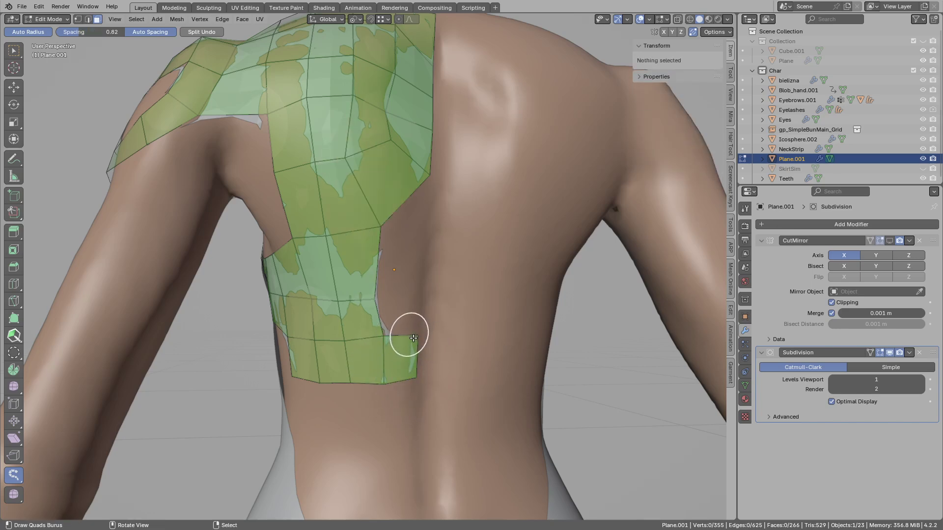
pyautogui.click(404, 300)
pyautogui.click(397, 250)
pyautogui.click(399, 217)
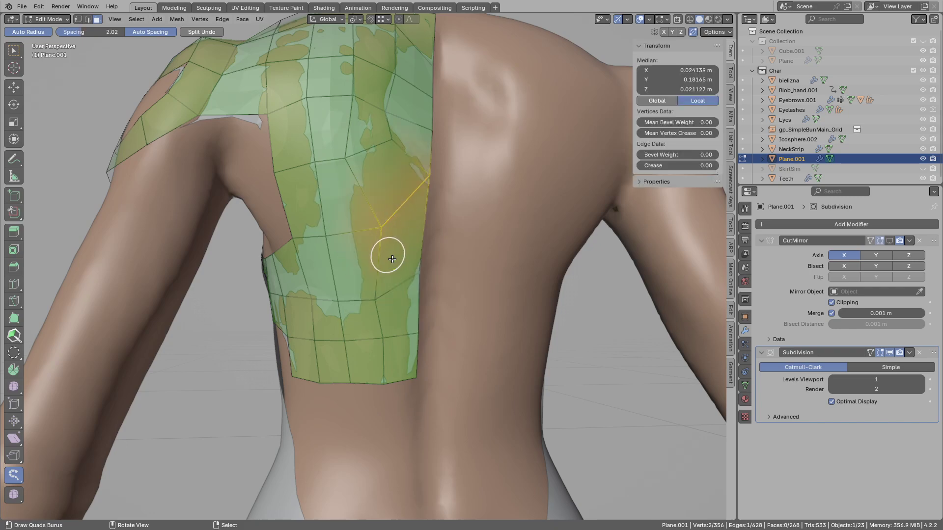
# - Draw quads across the top of the buttock opening and along the centreline to close the ring around it
pyautogui.moveTo(372, 299)
pyautogui.mouseDown(button='middle')
pyautogui.moveTo(385, 278)
pyautogui.moveTo(375, 212)
pyautogui.moveTo(364, 352)
pyautogui.moveTo(348, 410)
pyautogui.moveTo(314, 439)
pyautogui.mouseUp(button='middle')
pyautogui.moveTo(313, 439)
pyautogui.mouseDown()
pyautogui.moveTo(326, 400)
pyautogui.moveTo(379, 382)
pyautogui.moveTo(432, 394)
pyautogui.mouseUp()
pyautogui.moveTo(432, 394); pyautogui.dragTo(408, 448, button='middle')
pyautogui.moveTo(411, 461); pyautogui.dragTo(406, 342)
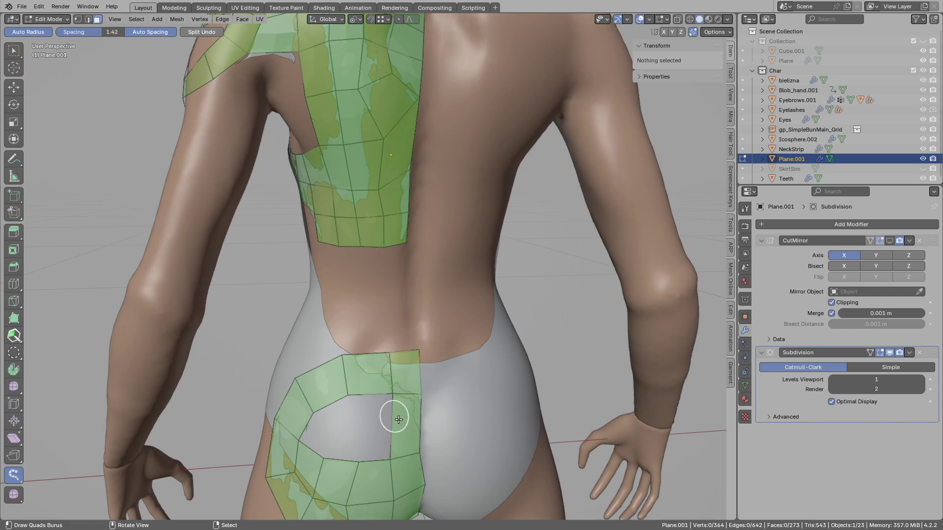
# - Add a loop cut across the centreline strip beside the buttock opening, and fill the opening with quads
pyautogui.hotkey('ctrl', 'r')
pyautogui.click(397, 420)
pyautogui.rightClick(396, 420)
pyautogui.moveTo(391, 450)
pyautogui.mouseDown()
pyautogui.moveTo(362, 431)
pyautogui.moveTo(343, 446)
pyautogui.moveTo(318, 441)
pyautogui.mouseUp()
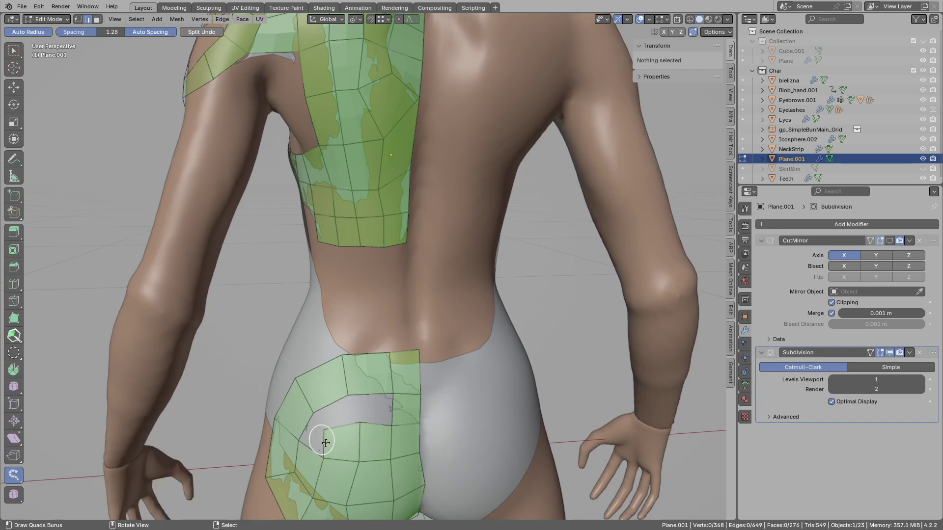
pyautogui.moveTo(355, 436); pyautogui.dragTo(408, 403, button='middle')
pyautogui.moveTo(407, 403)
pyautogui.mouseDown()
pyautogui.moveTo(363, 412)
pyautogui.moveTo(331, 436)
pyautogui.moveTo(331, 450)
pyautogui.mouseUp()
# - Draw two quad columns along the spine side of the lower back, joining the buttock patch to the back patch
pyautogui.moveTo(417, 349); pyautogui.dragTo(401, 240)
pyautogui.moveTo(383, 340); pyautogui.dragTo(359, 281)
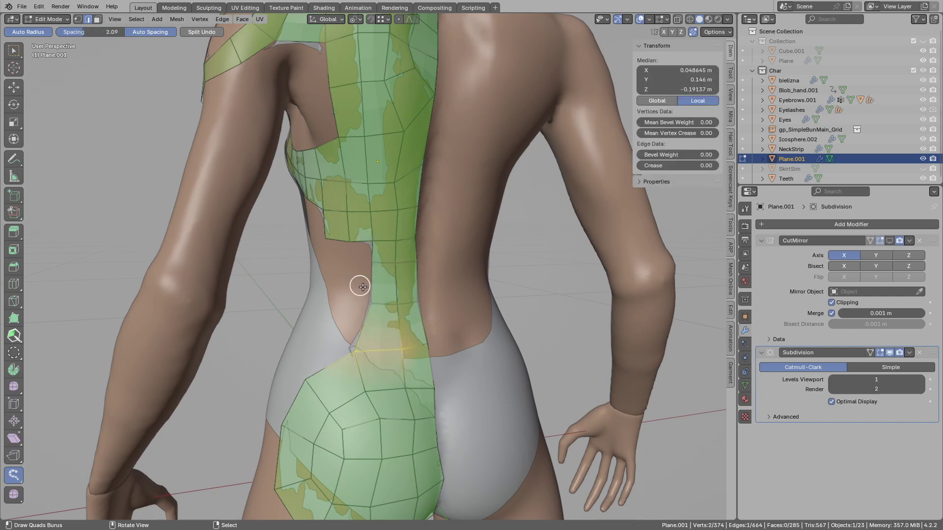